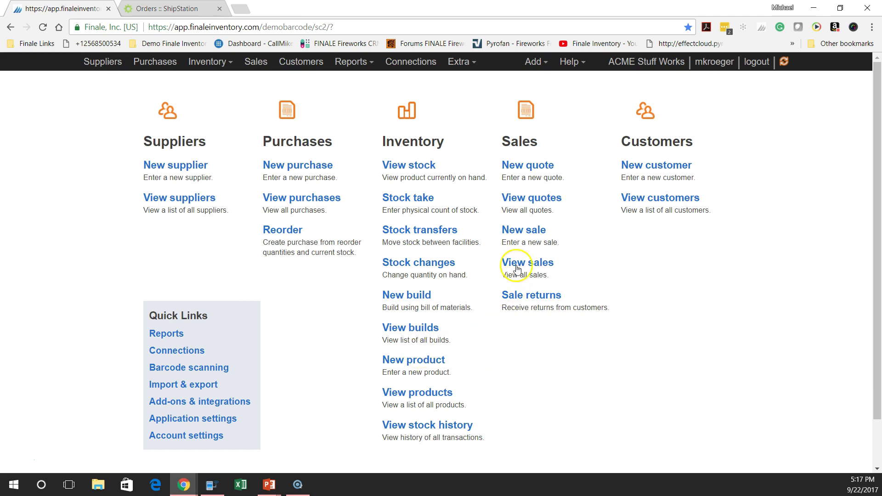
Open the Stock page listing the TEST copper, blue and red wire rolls with quantities
click(412, 166)
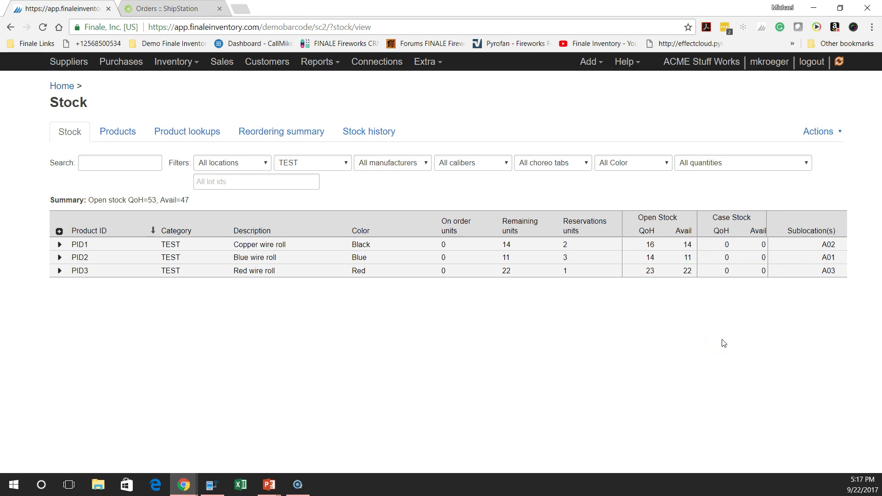
In ShipStation, generate a browser preview of packing slips for the three SCAN-PACK orders
click(177, 11)
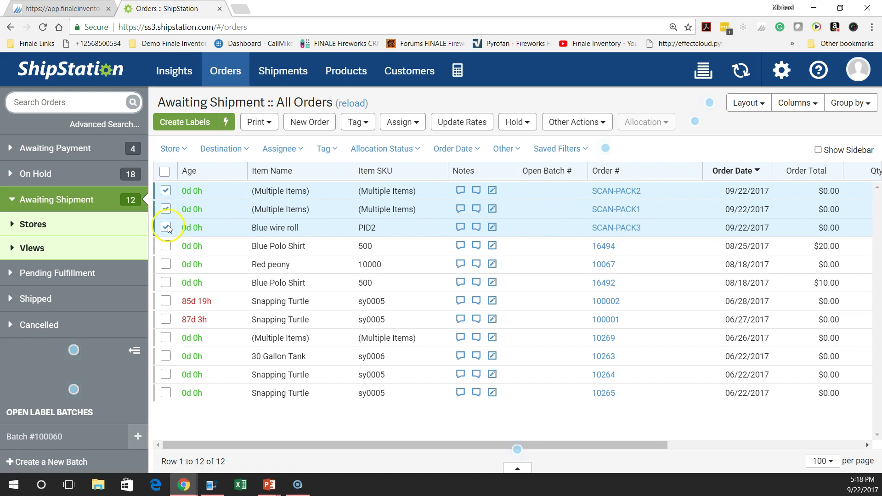
click(261, 123)
click(276, 149)
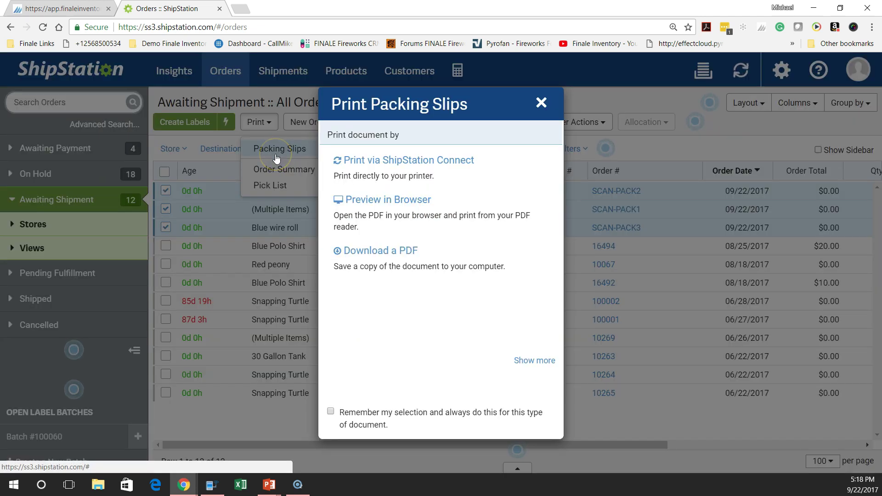
click(387, 209)
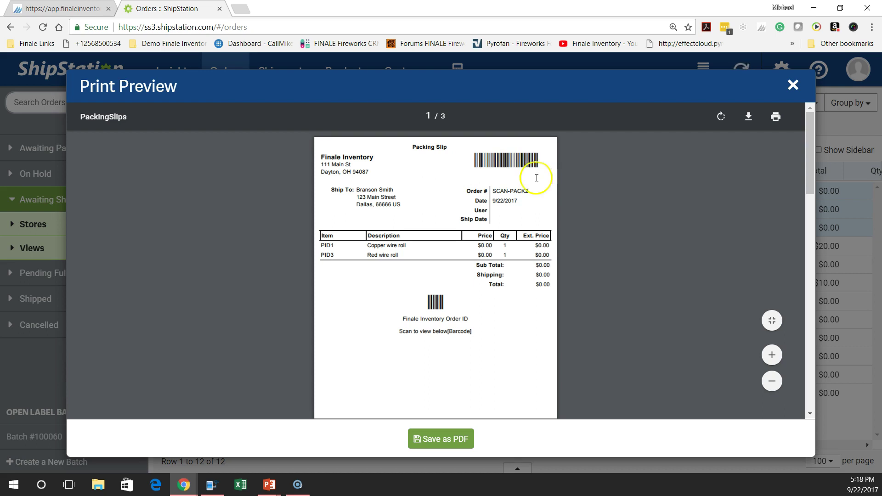
Review the three-page packing slip preview, then close it
scroll(526, 198, down, 2)
scroll(526, 198, down, 5)
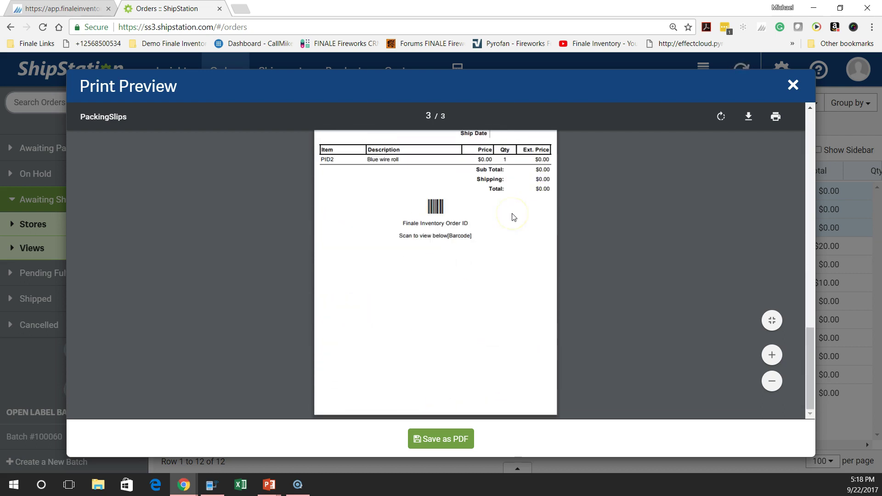
scroll(513, 216, up, 5)
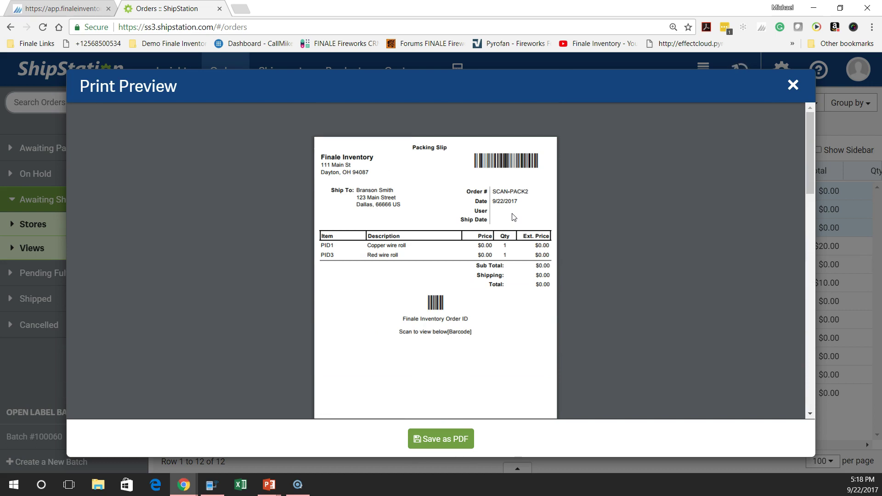
mouse_move(759, 115)
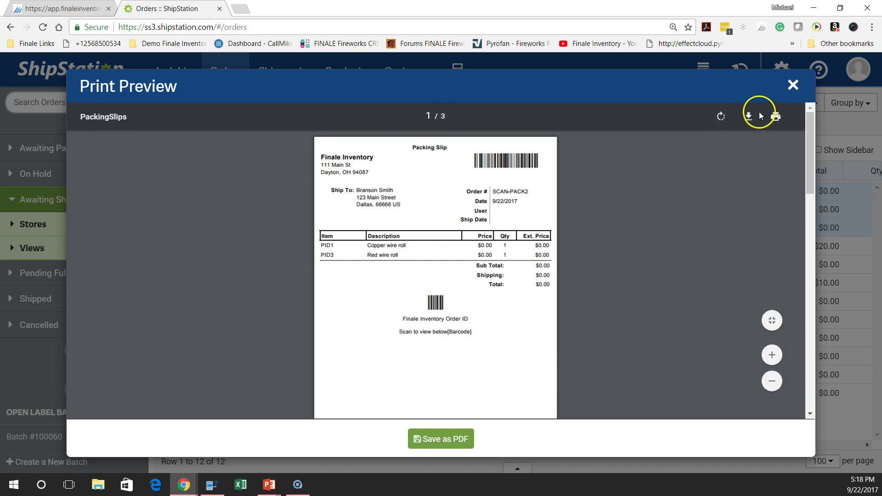
click(793, 87)
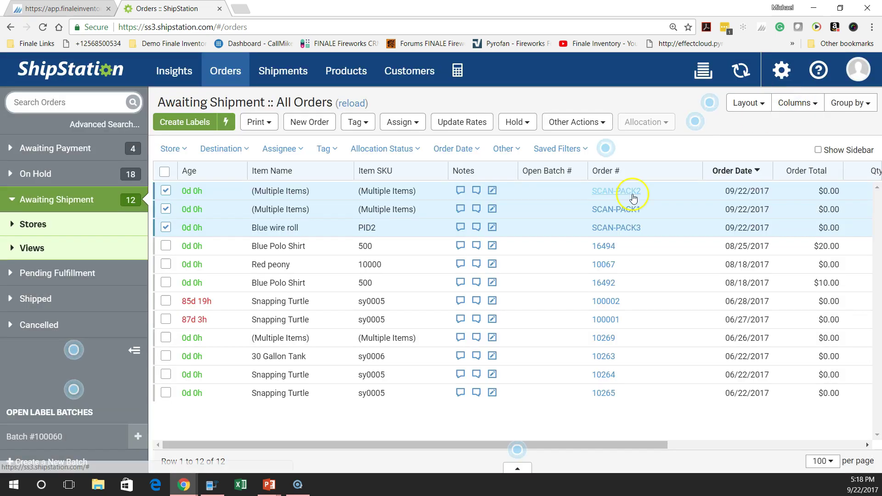
Sync the Finale Data Collector scanner over Wifi, confirming the user and dismissing the success message
click(59, 8)
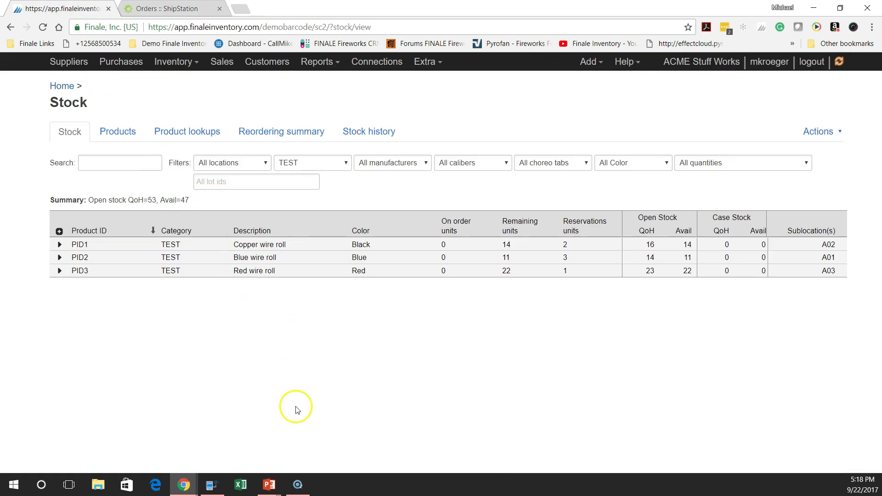
click(215, 487)
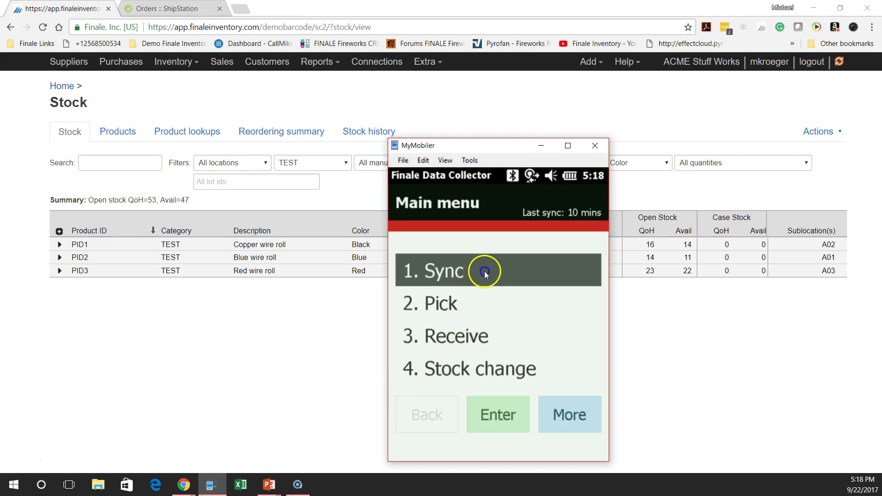
key(Return)
click(499, 405)
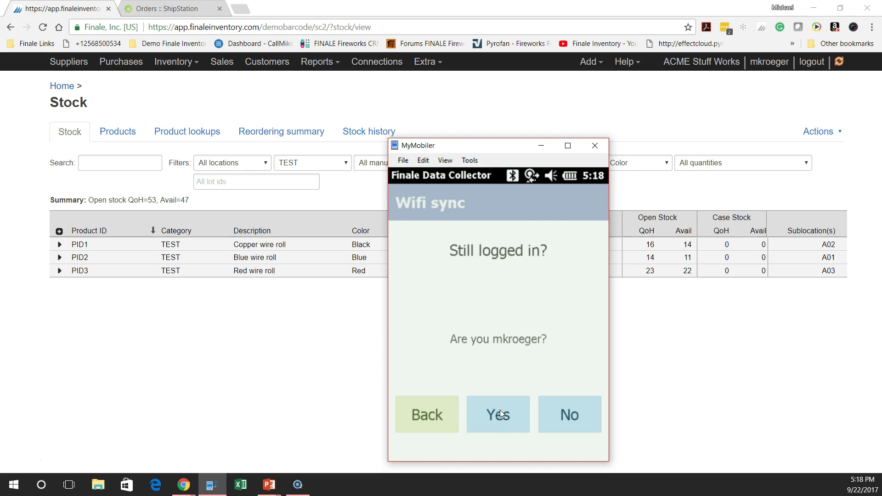
click(501, 413)
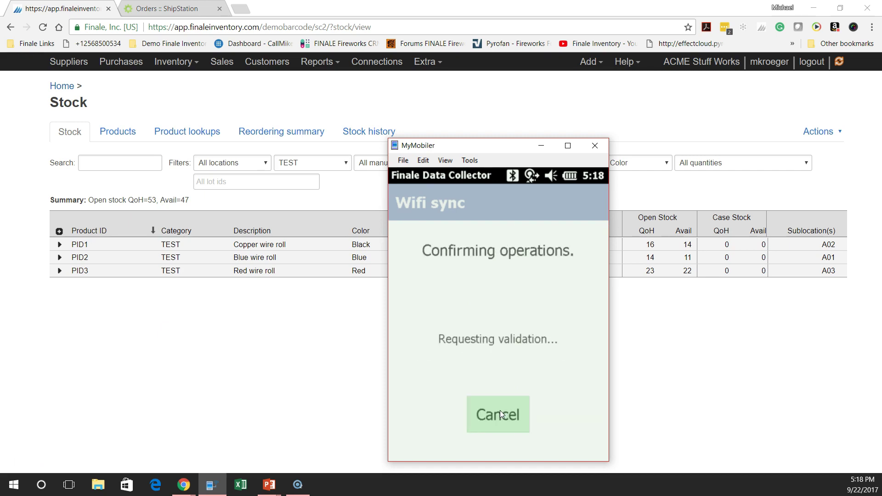
click(509, 406)
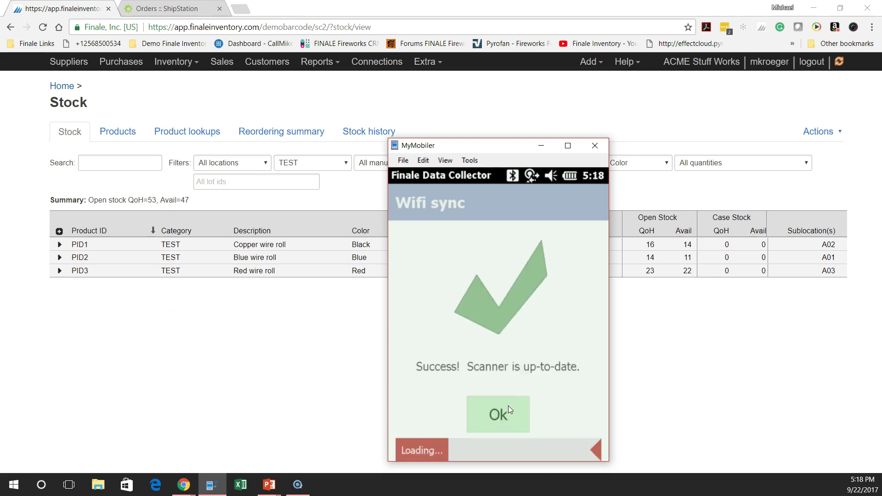
click(508, 406)
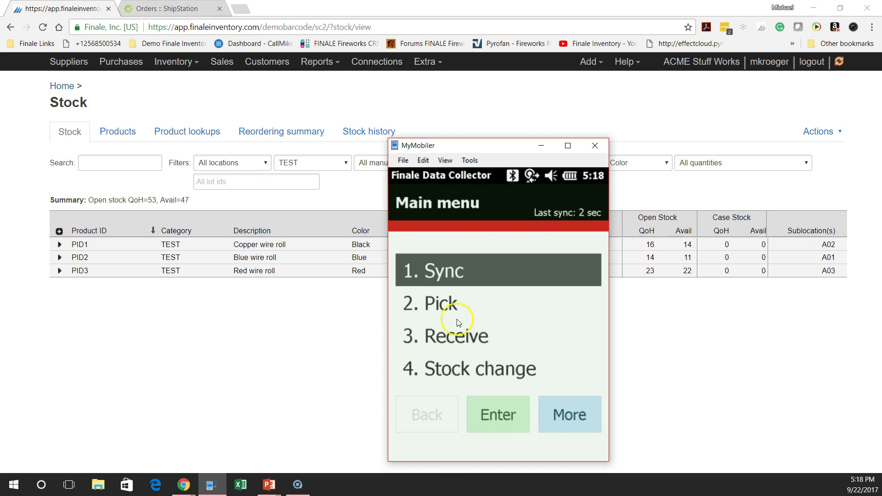
Start a Pick and pack picking session with orders SCAN-PACK2, SCAN-PACK3 and SCAN-PACK1
click(439, 305)
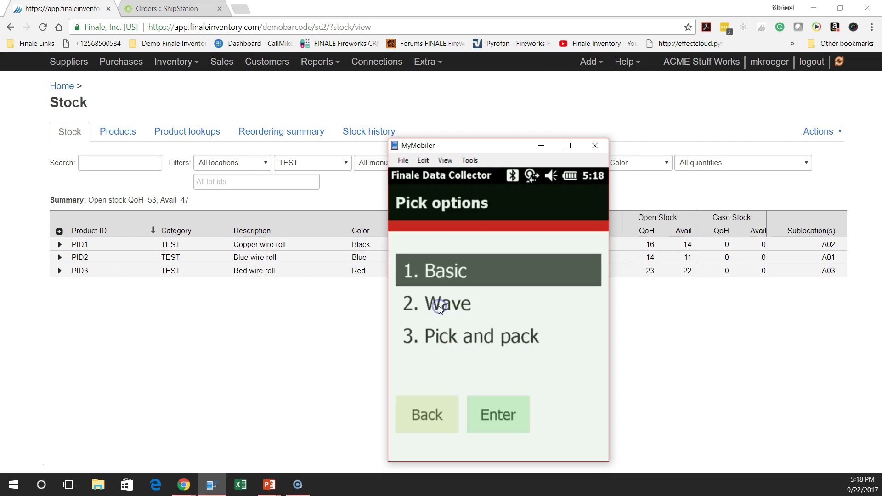
click(455, 337)
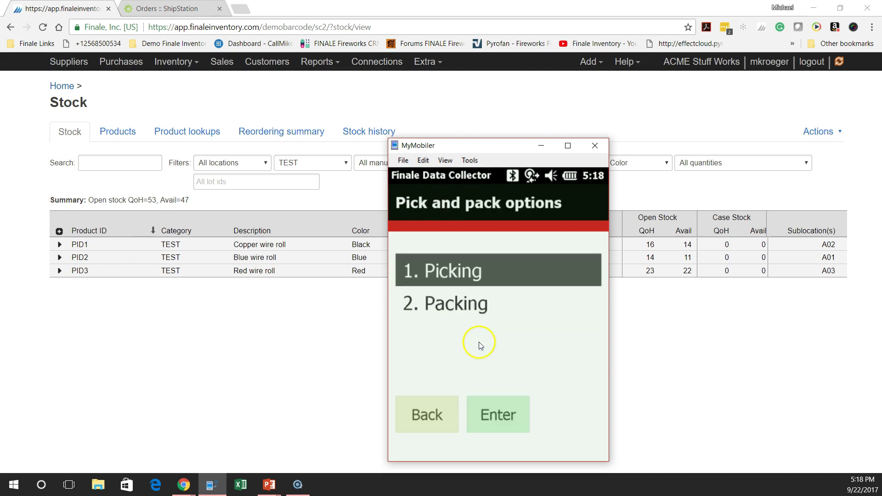
click(462, 274)
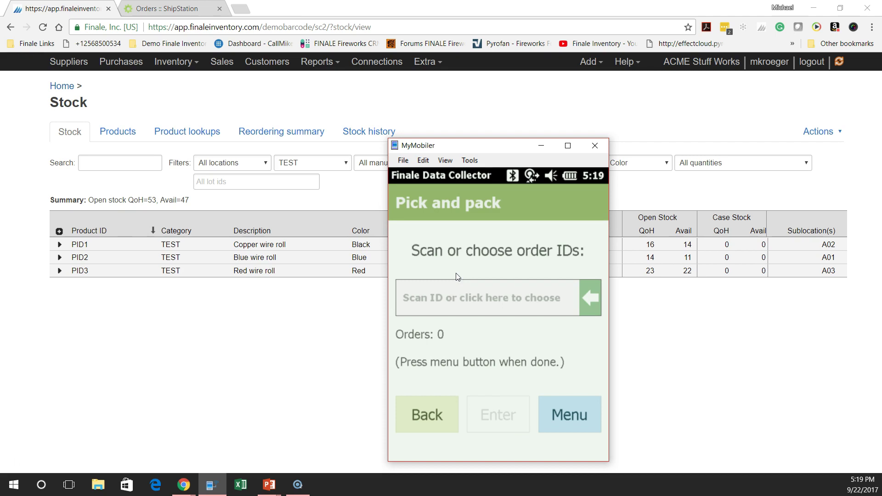
text(SCAN-PACK2)
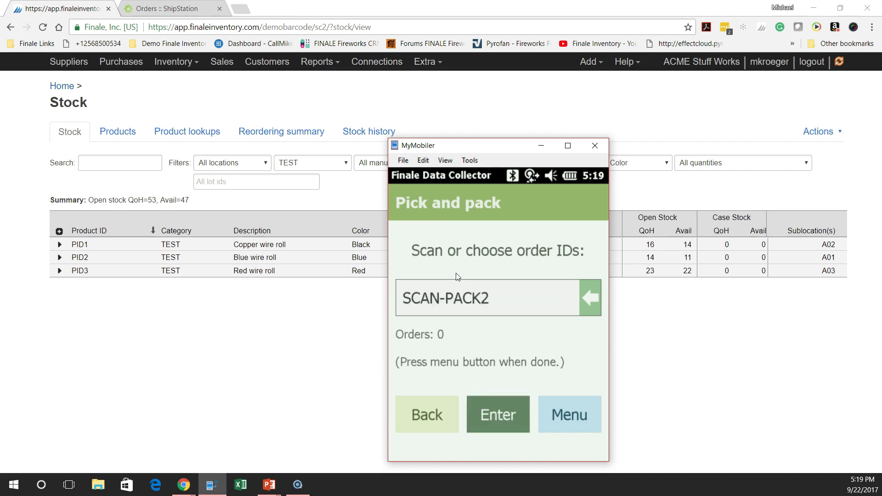
key(Return)
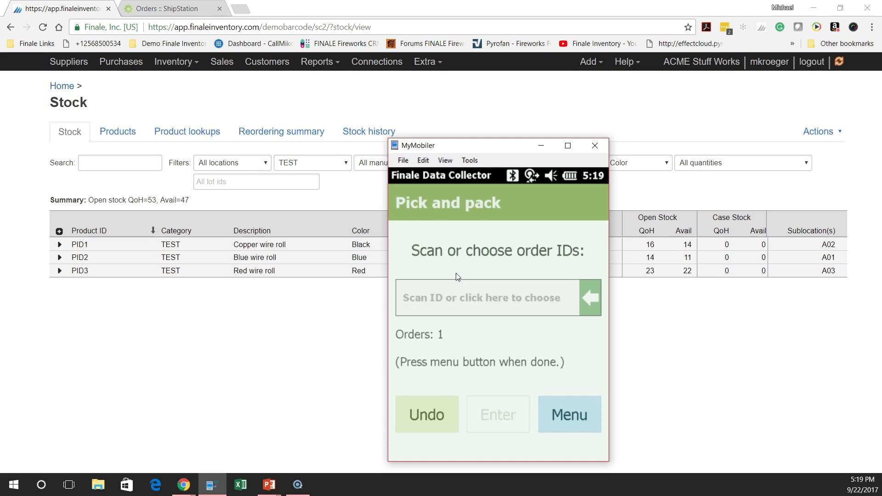
text(SCAN-PACK3)
key(Return)
text(SCAN-PACK1)
key(Return)
key(F2)
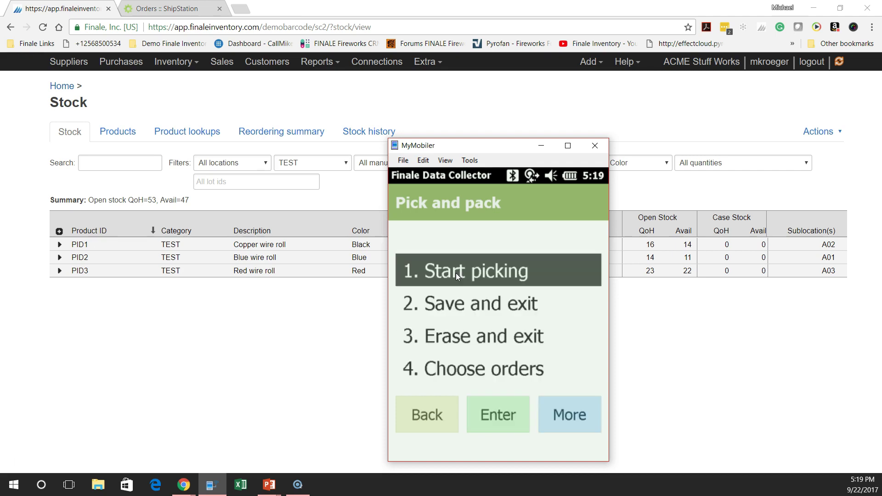
key(Return)
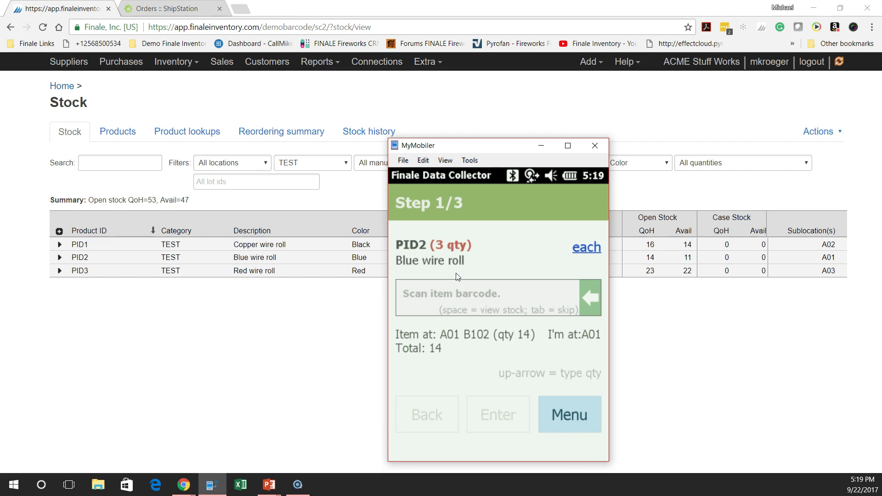
text(200000100063)
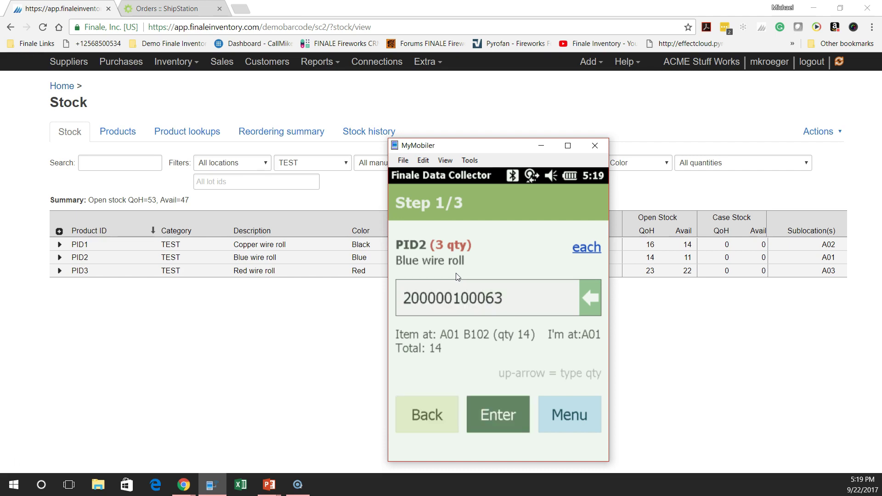
key(Return)
text(200000100063)
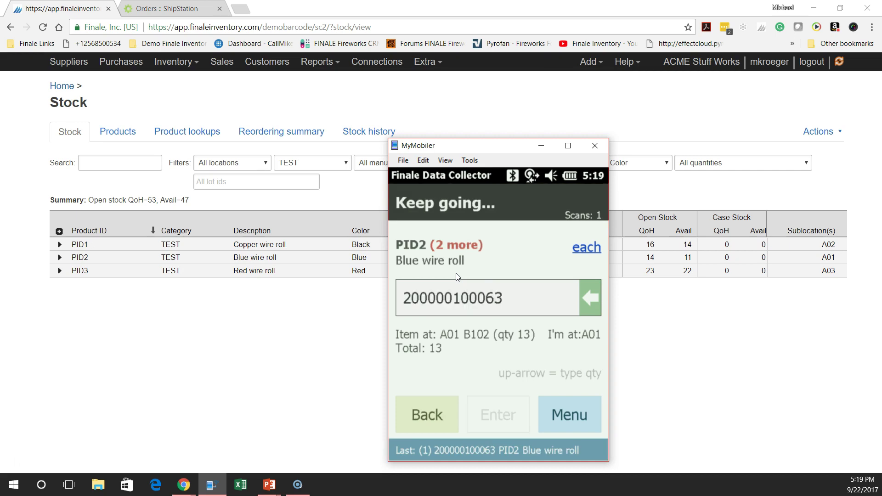
key(Return)
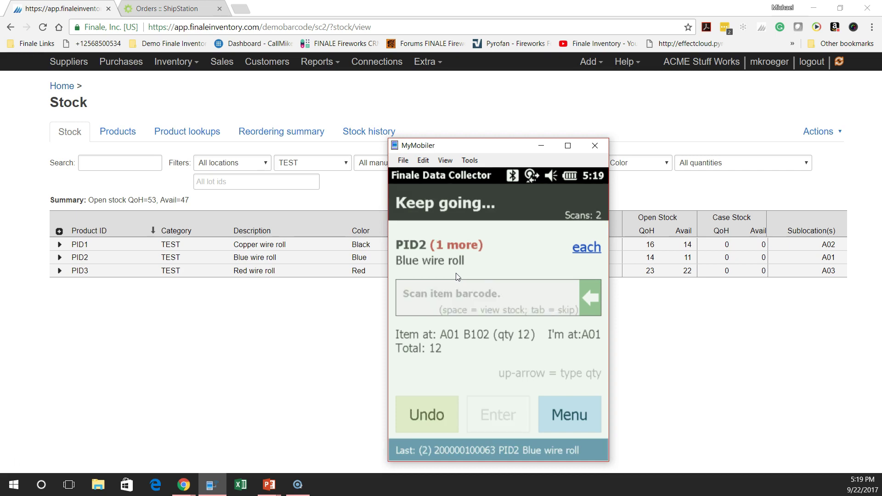
text(200000100063)
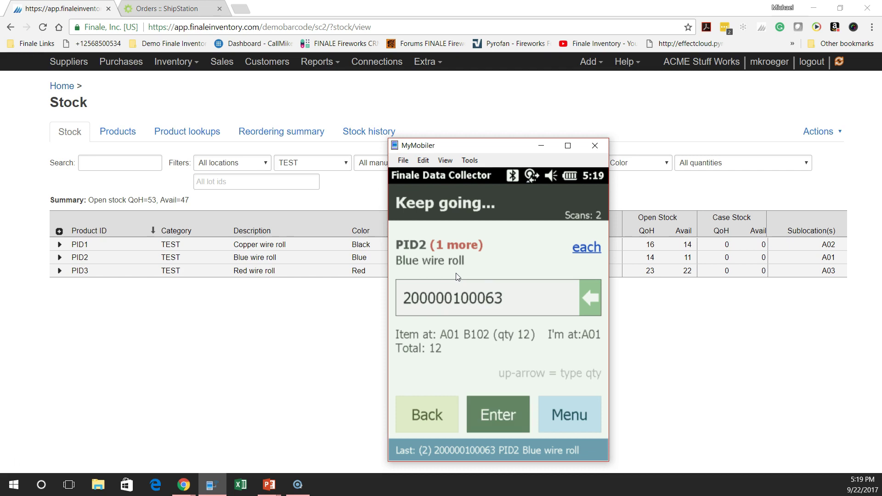
key(Return)
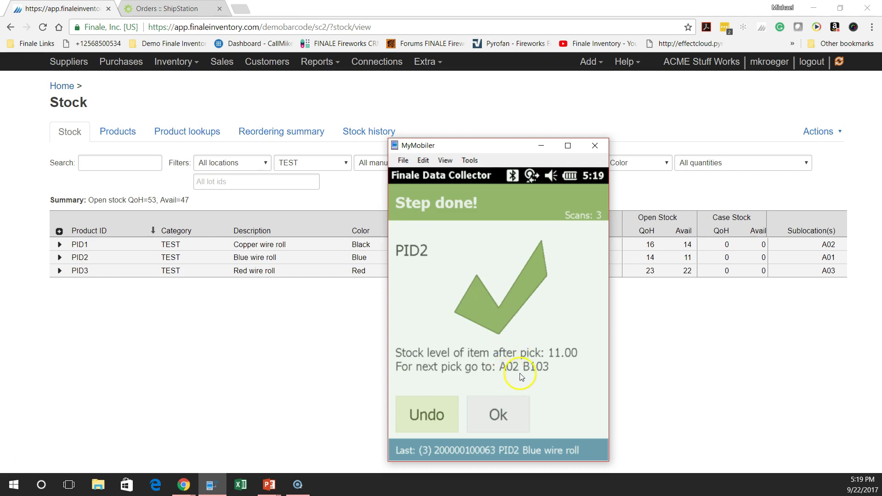
click(505, 419)
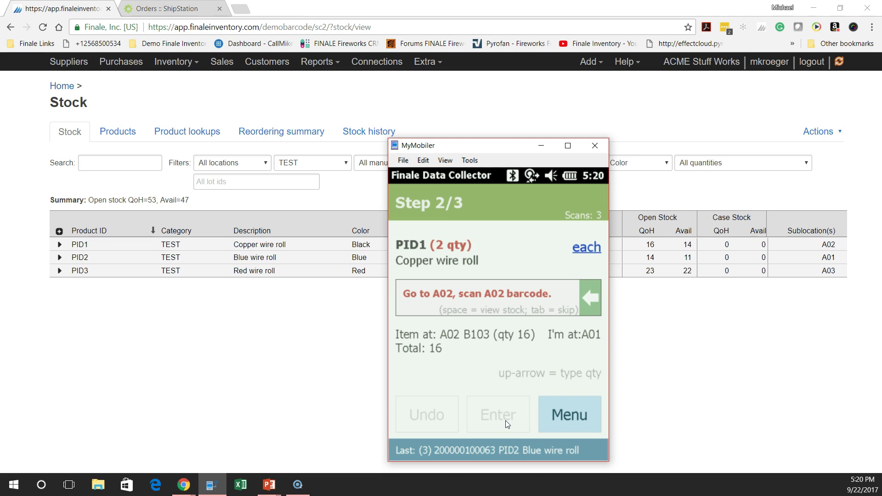
text(A02)
click(508, 423)
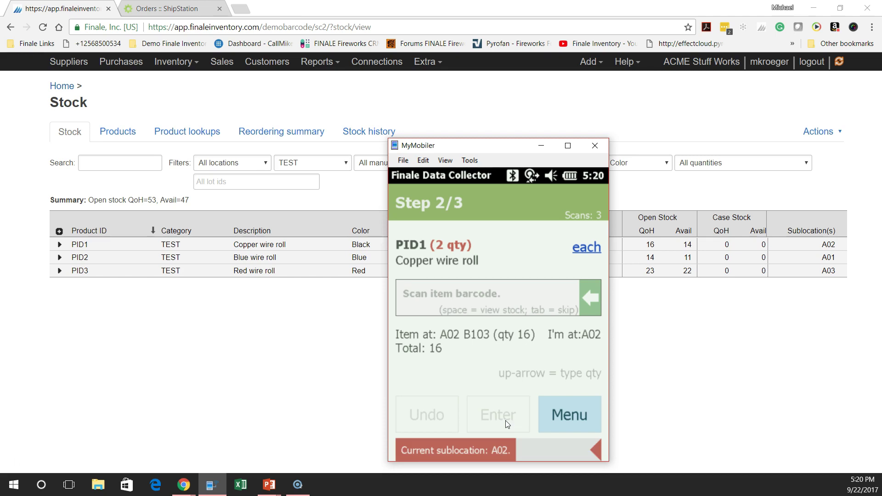
text(200000100049)
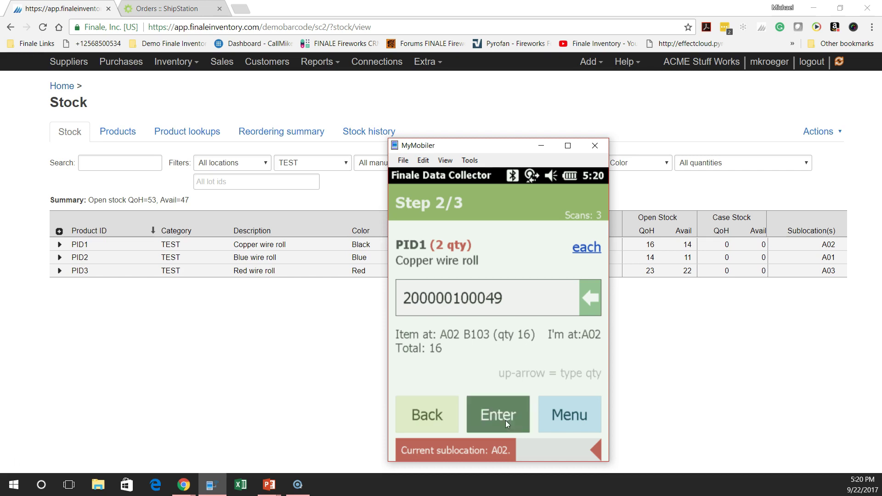
click(508, 423)
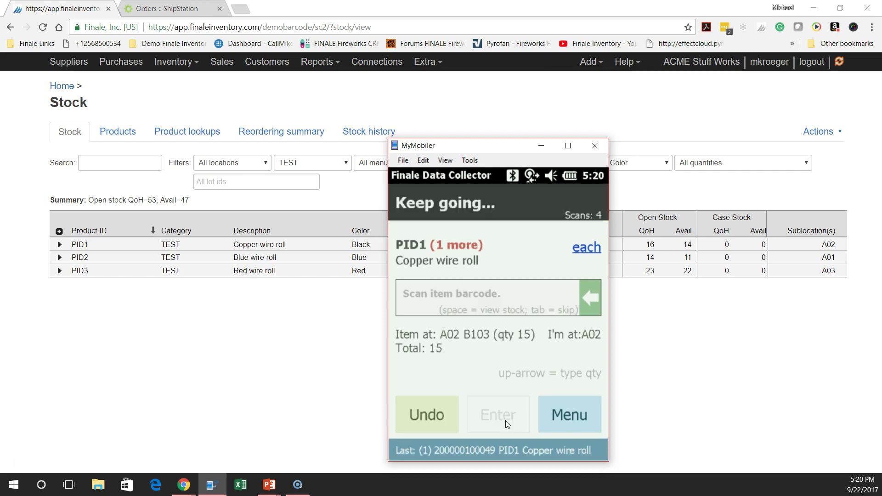
text(200000100049)
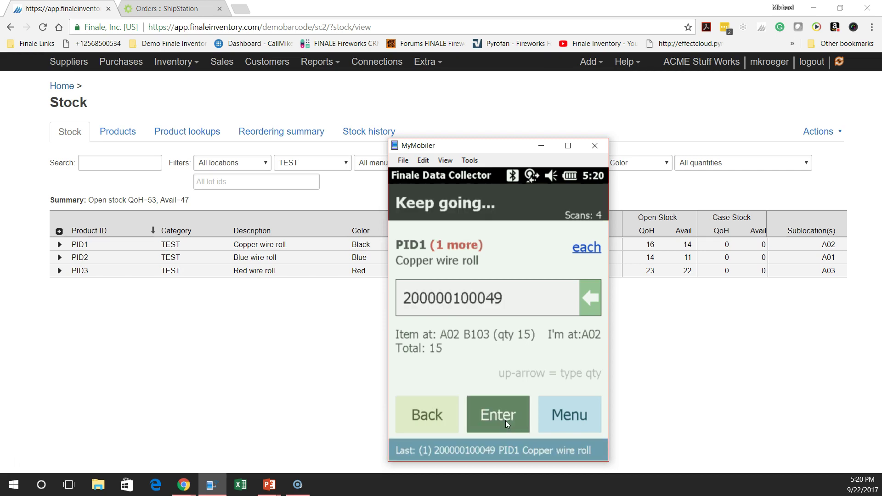
click(508, 424)
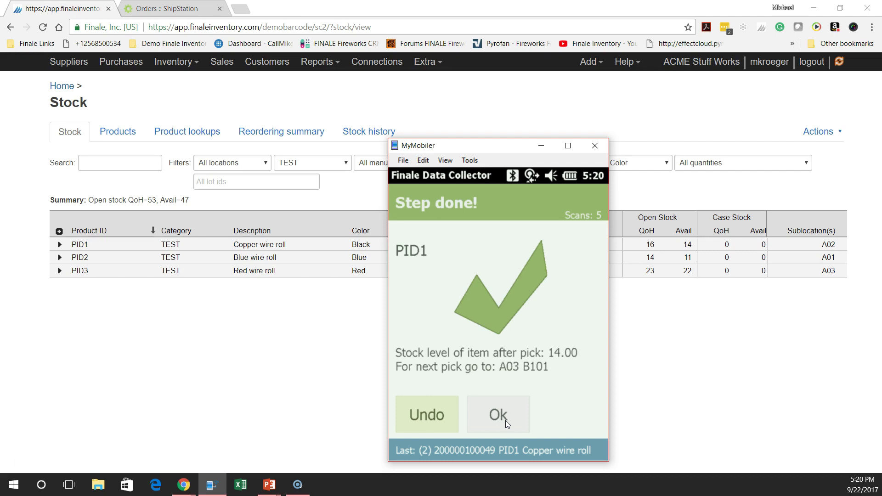
click(508, 424)
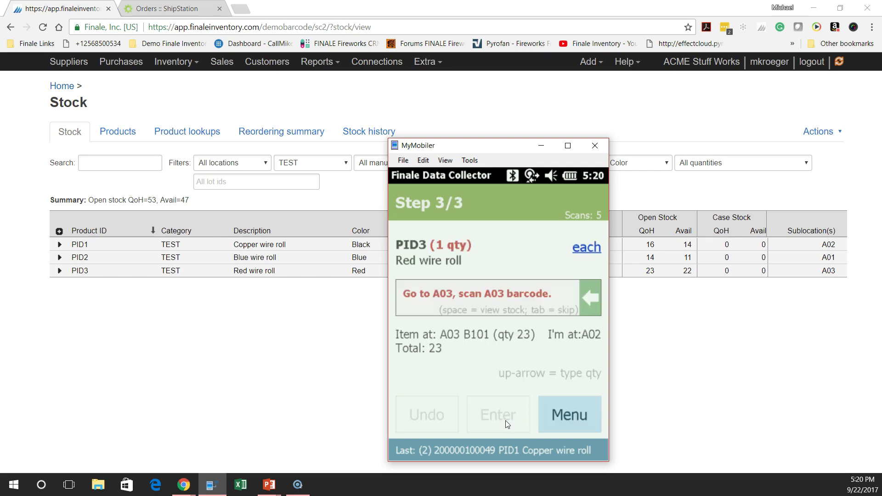
text(A03)
click(507, 424)
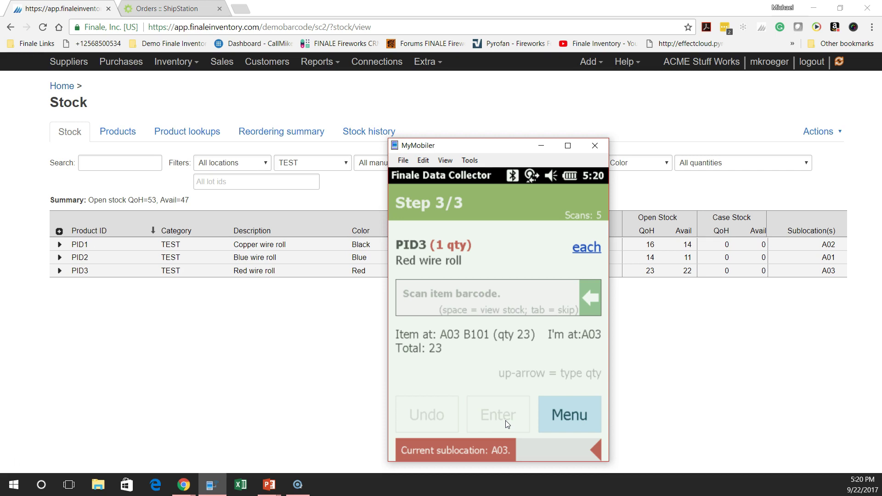
text(200000100087)
click(508, 424)
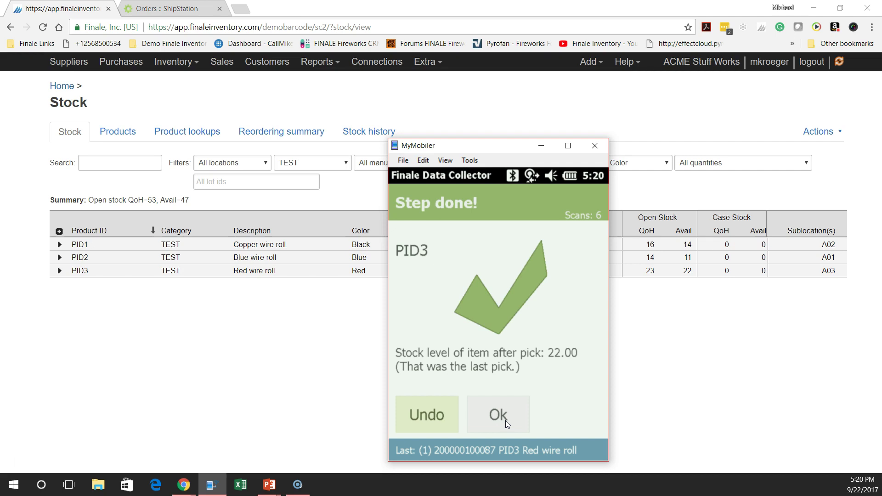
Complete the pick with PACK as the packing sublocation and accept the summary
click(507, 424)
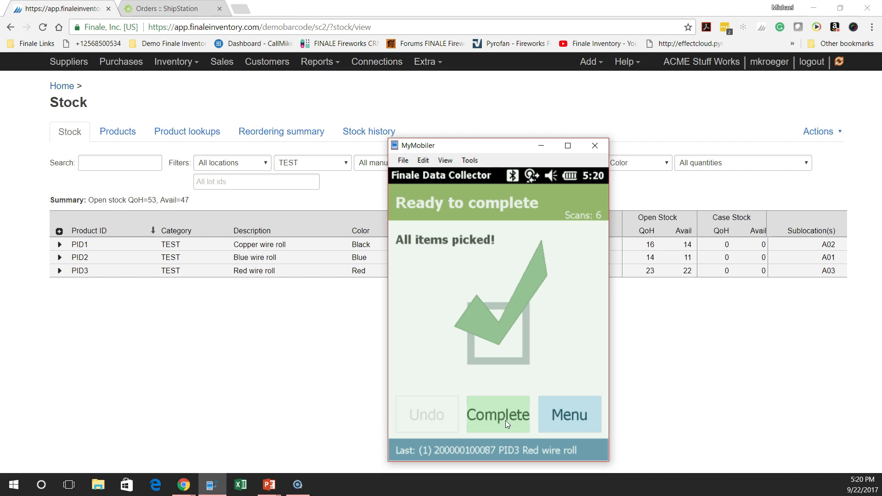
click(508, 423)
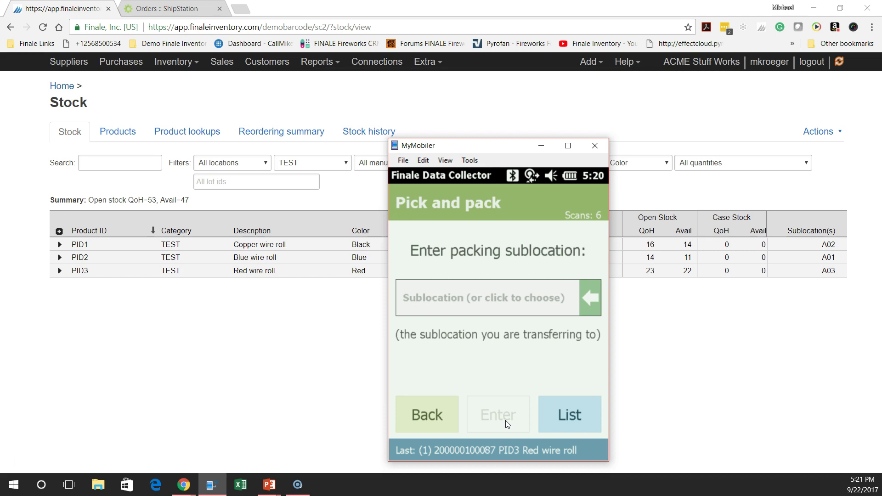
click(507, 423)
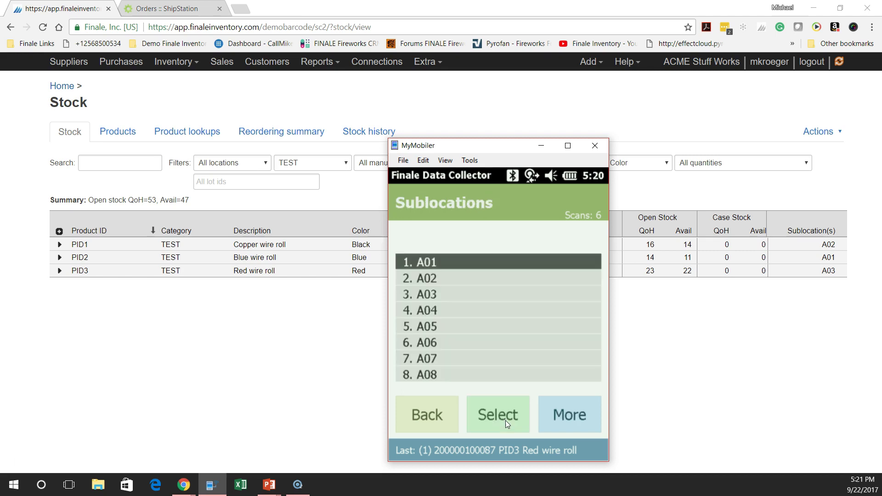
scroll(507, 423, down, 2)
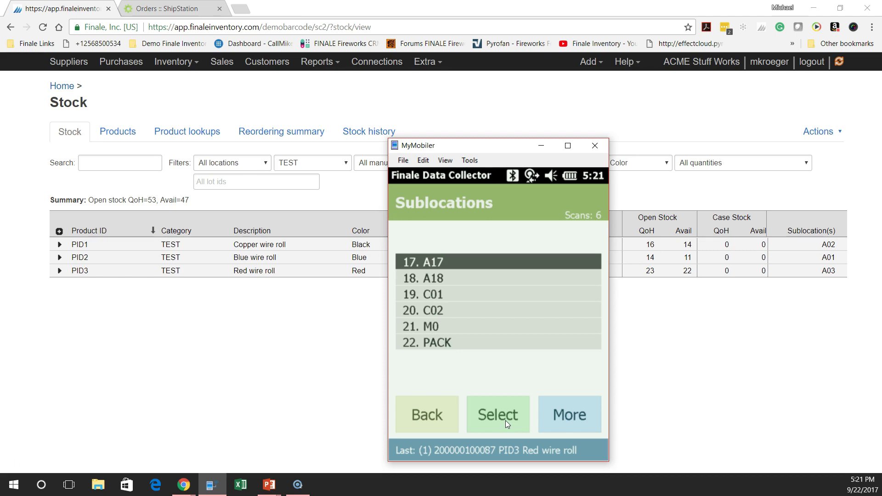
click(507, 423)
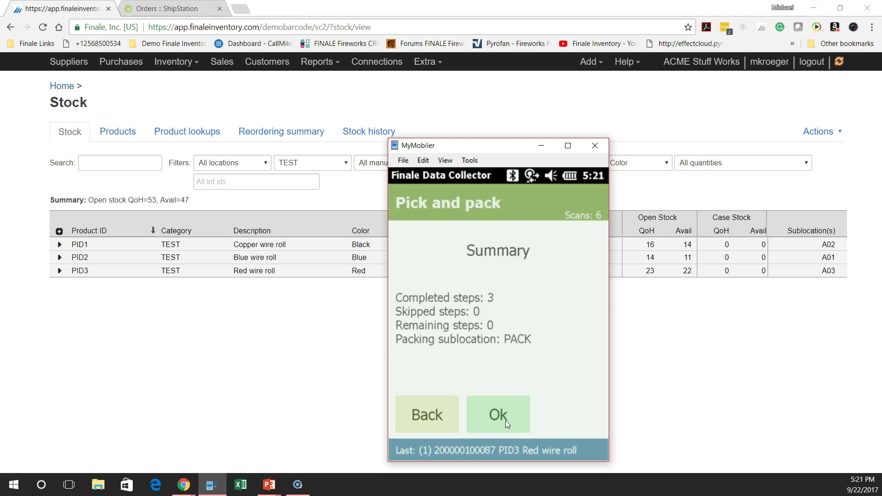
click(507, 423)
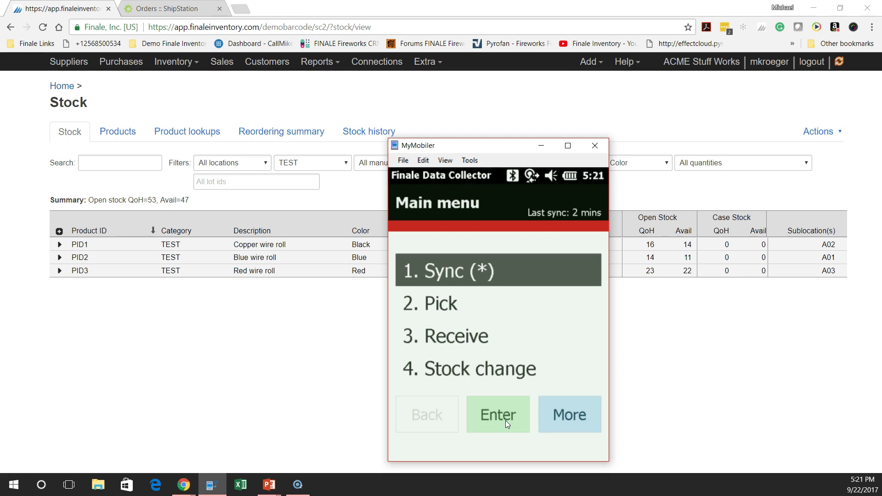
Open the Scan packed orders screen under Pick > Pick and pack > Packing
key(Down)
click(507, 423)
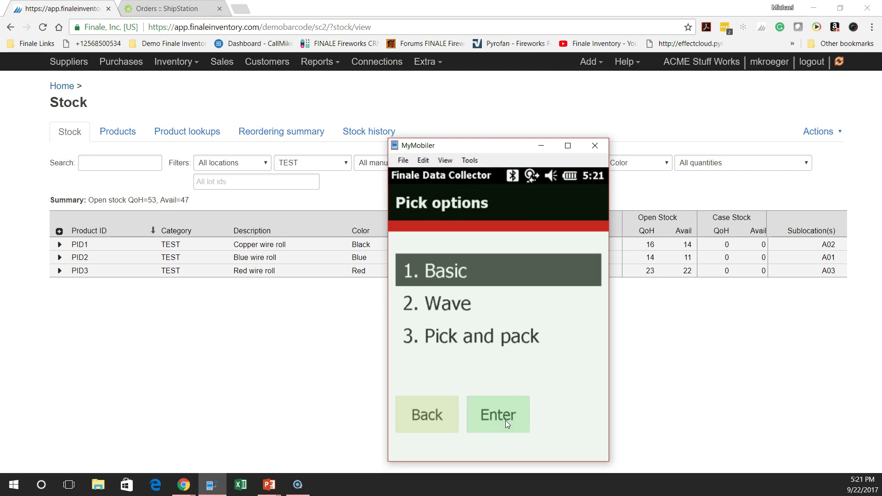
key(3)
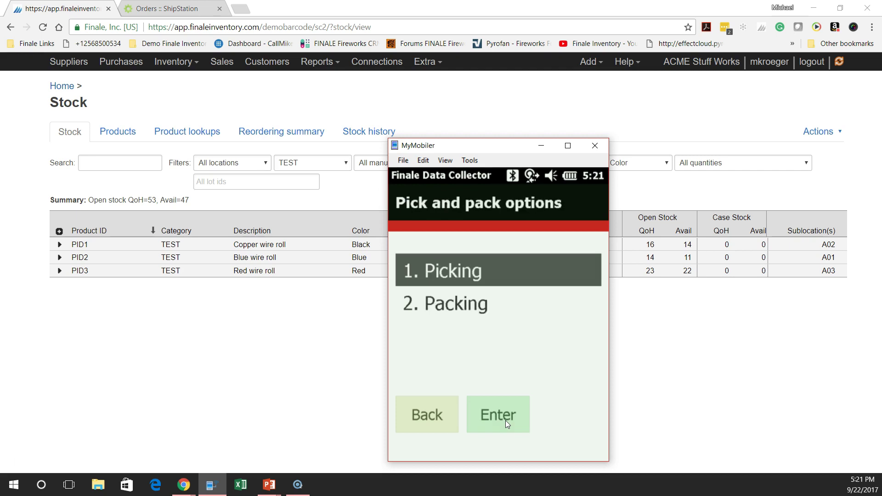
key(Down)
click(508, 423)
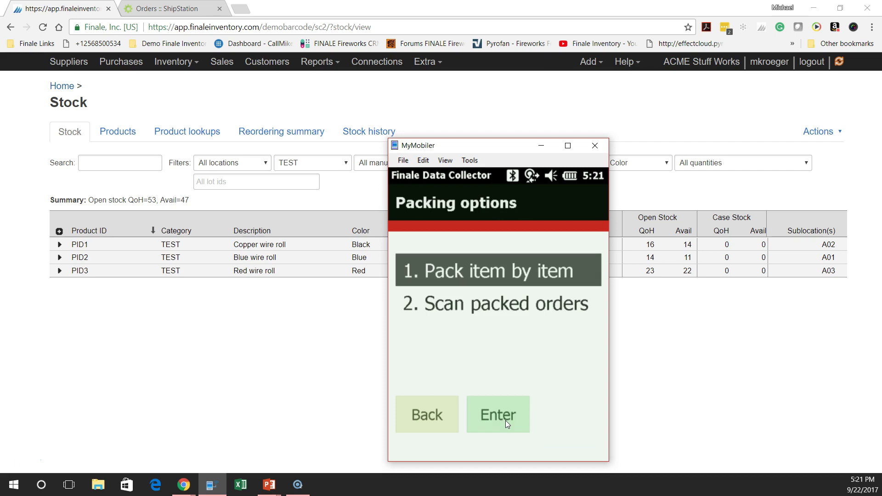
key(2)
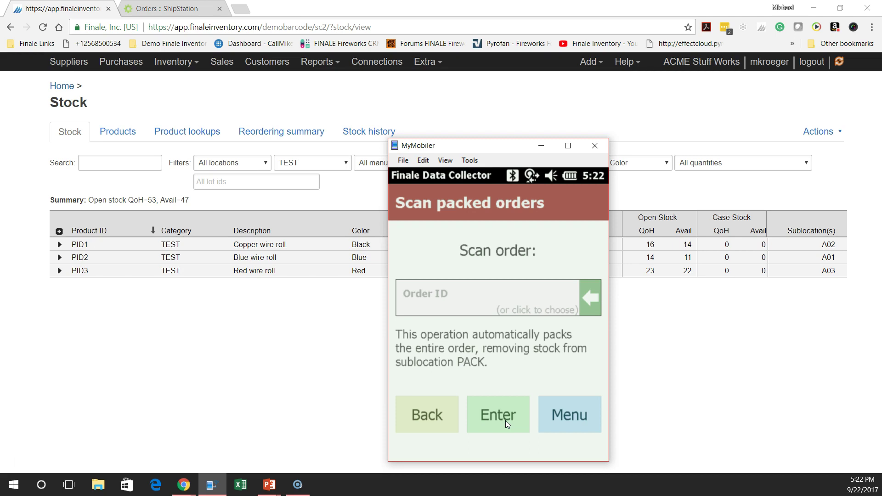
Pack orders SCAN-PACK2, SCAN-PACK3 and SCAN-PACK1, confirming Pack for each
text(SCAN-PACK2)
click(507, 424)
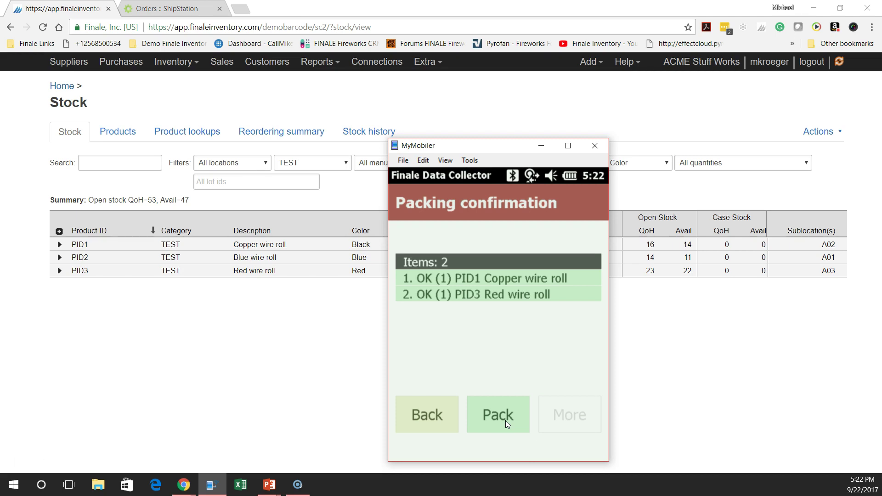
click(508, 424)
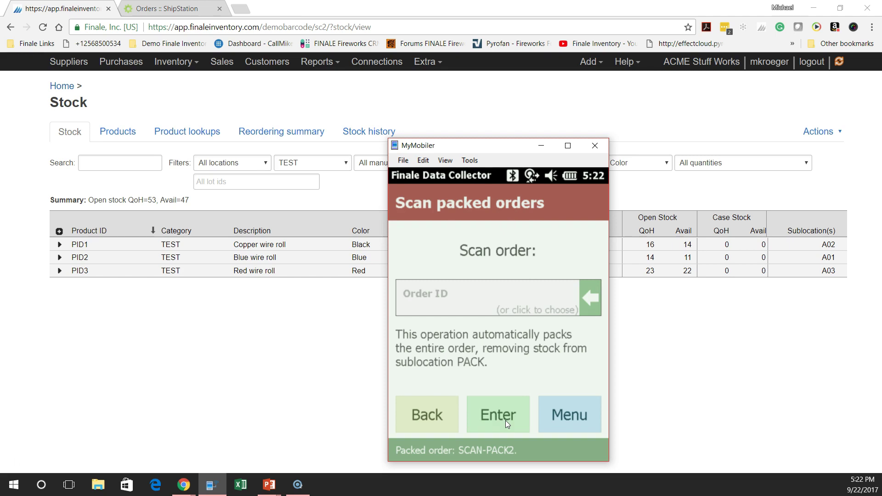
text(SCAN-PACK3)
click(508, 423)
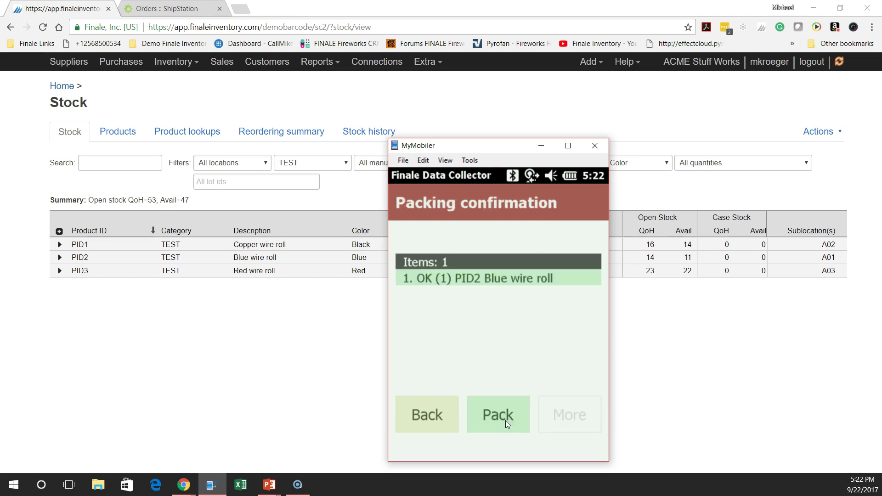
click(507, 424)
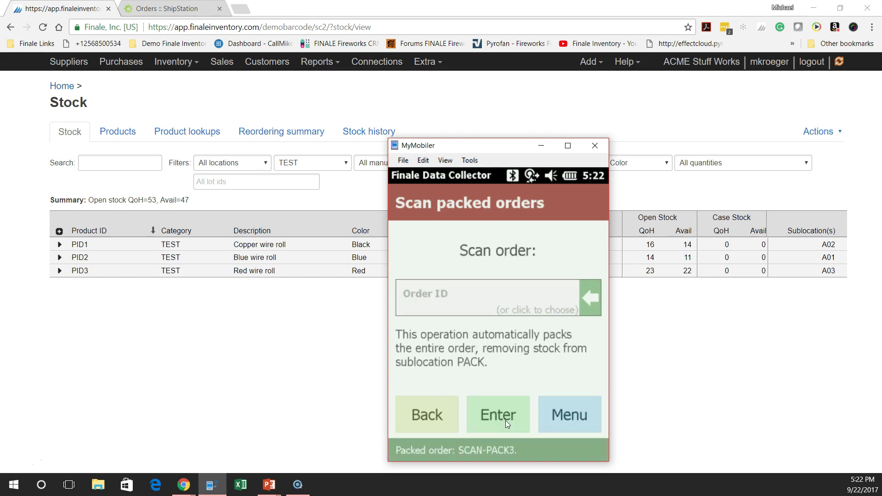
text(SCAN-PACK1)
click(507, 423)
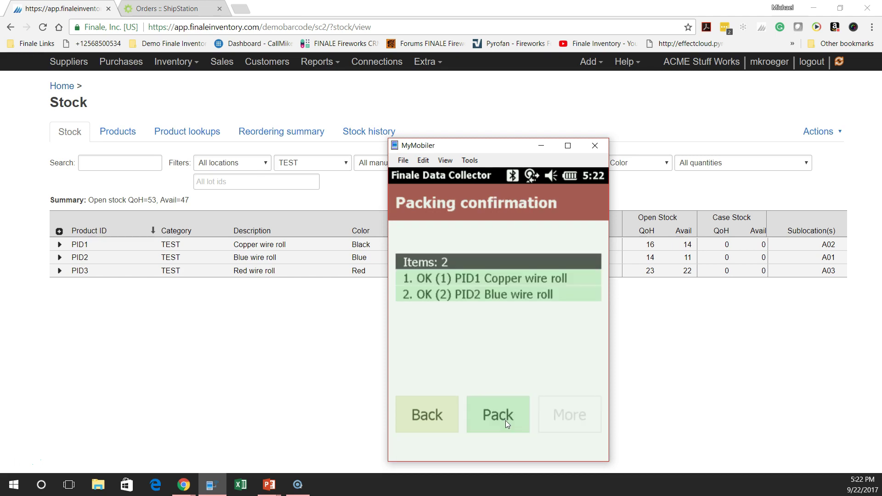
click(508, 423)
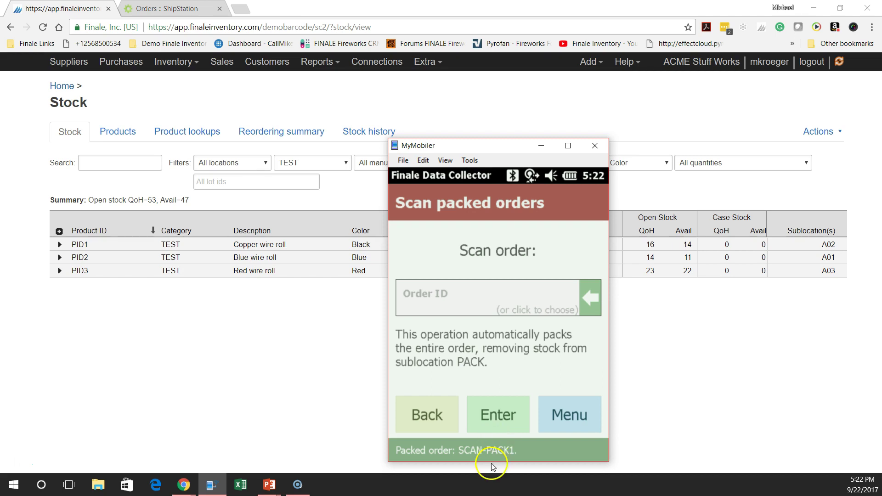
Leave order scanning and return to the Data Collector main menu
click(563, 413)
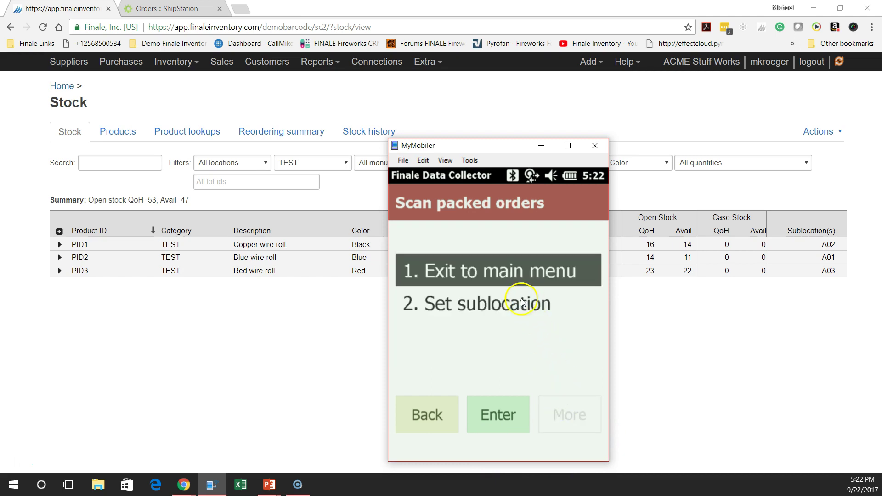
click(504, 274)
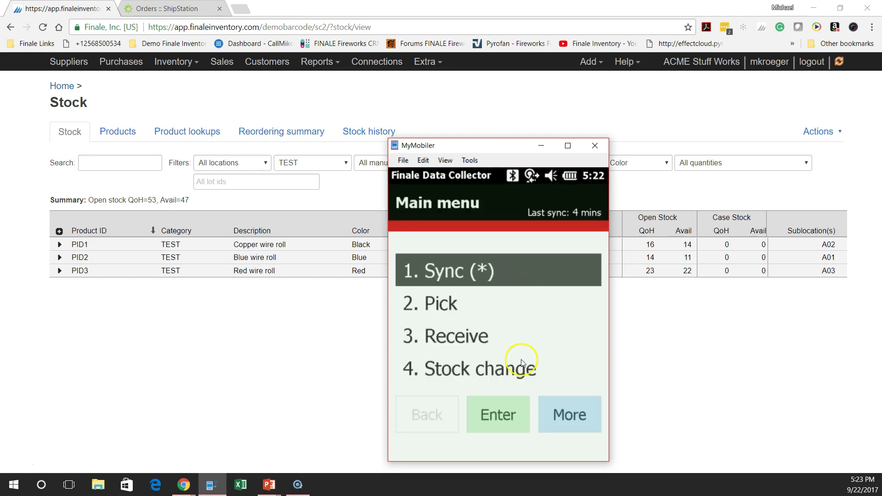
click(565, 423)
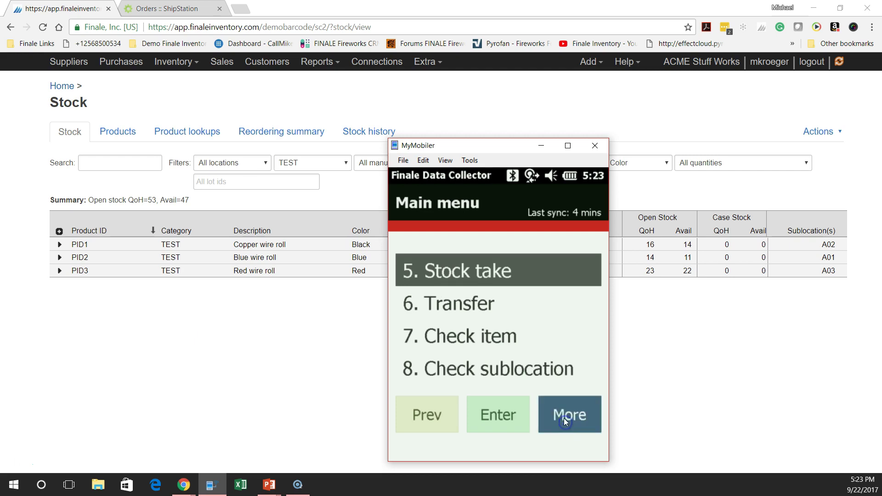
click(555, 403)
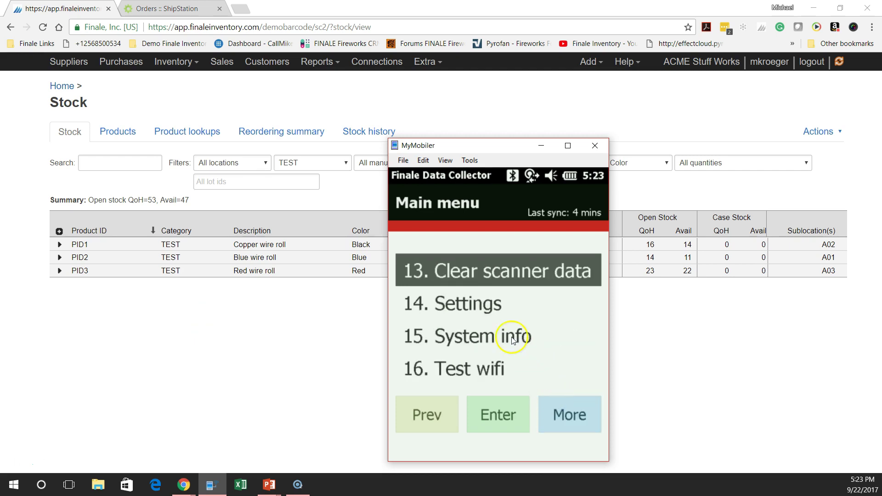
In device settings, change PCK scan order verify (item 55) from Visual to None
click(495, 305)
click(495, 305)
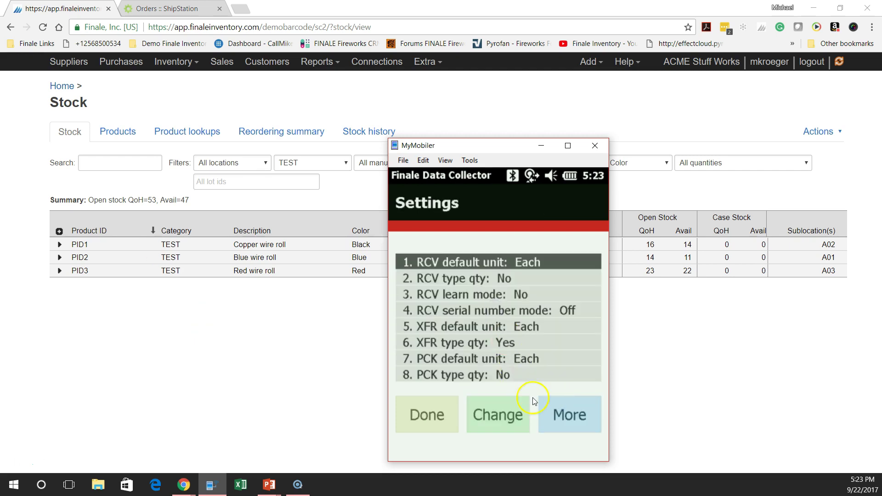
click(561, 414)
click(560, 413)
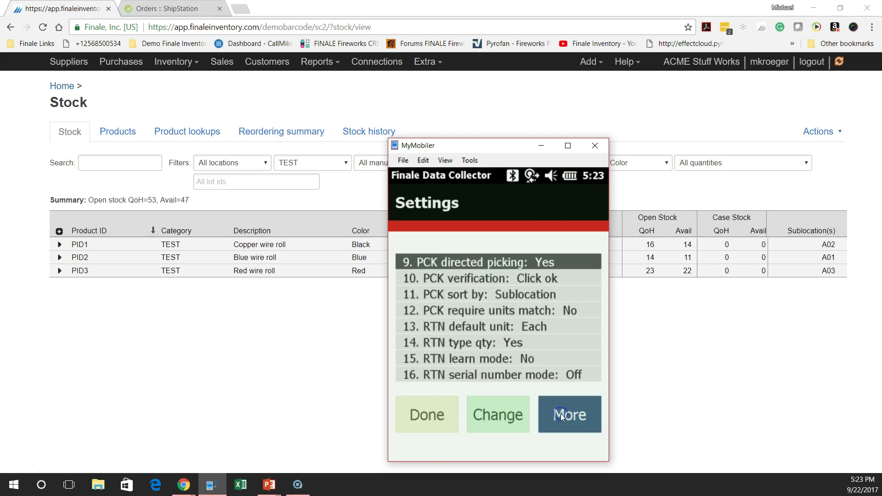
click(560, 413)
click(561, 413)
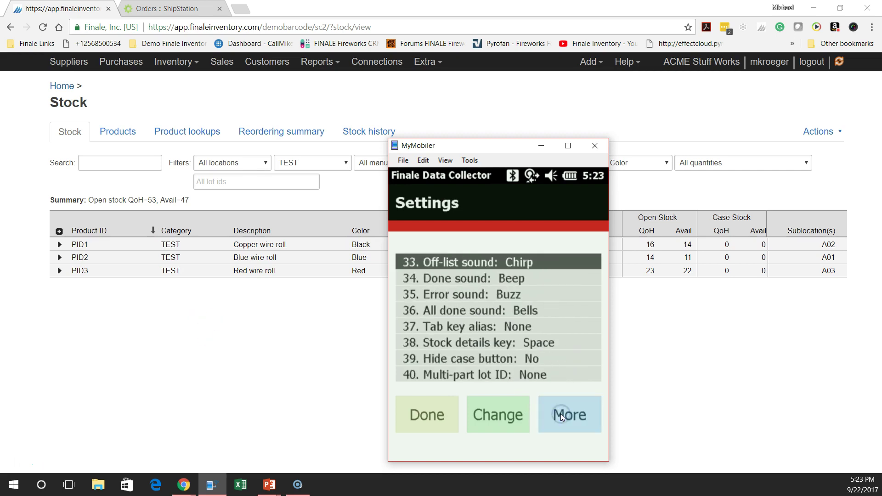
click(560, 414)
click(561, 414)
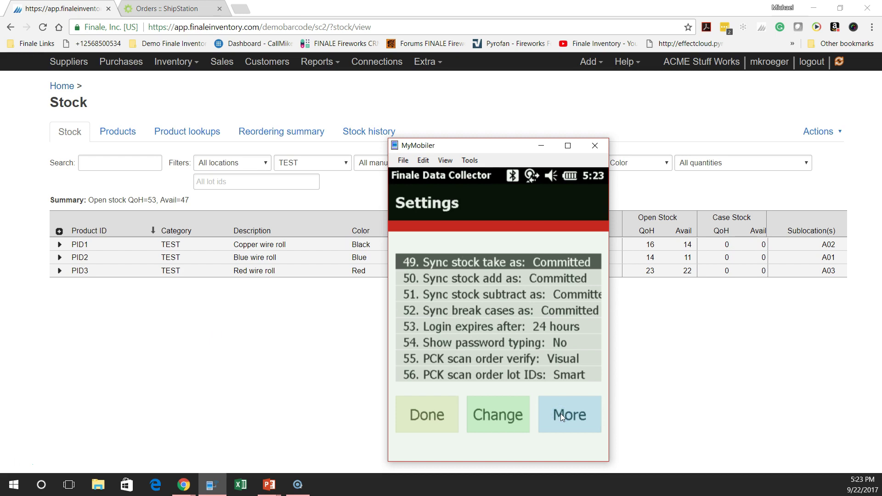
click(545, 359)
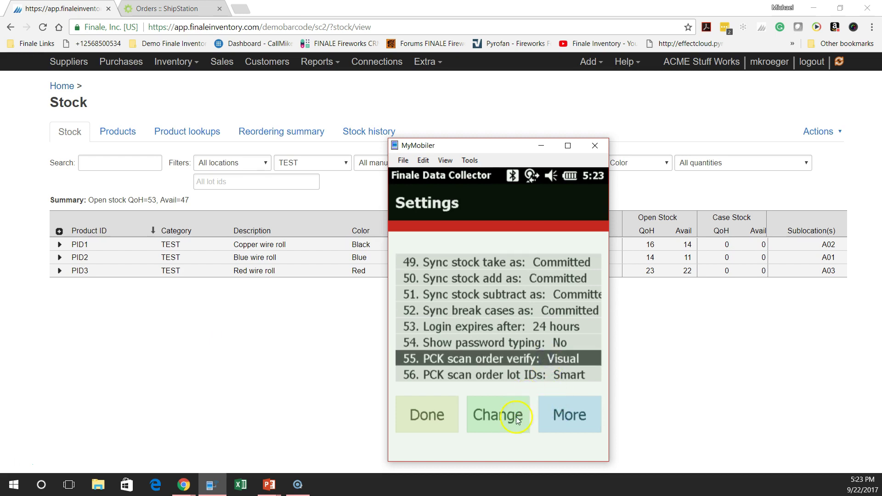
click(500, 420)
Delete the queued SCAN-PACK2 pack operation via Delete operations > One
click(446, 414)
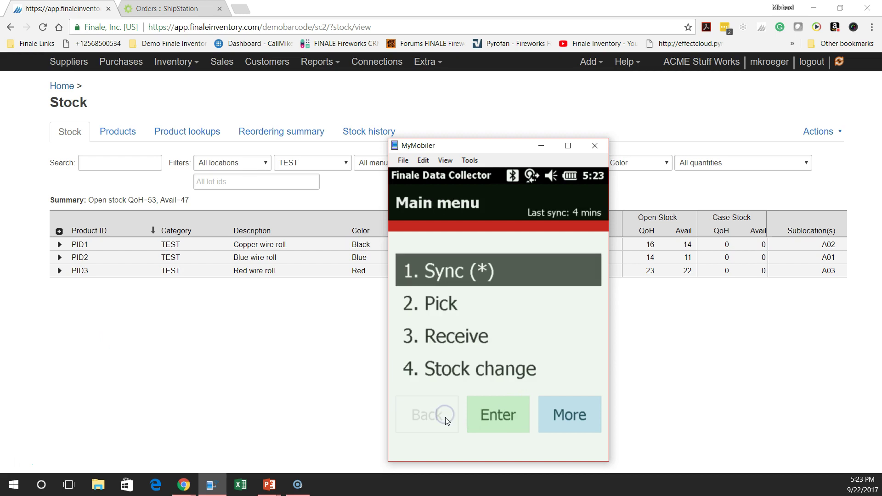
click(575, 424)
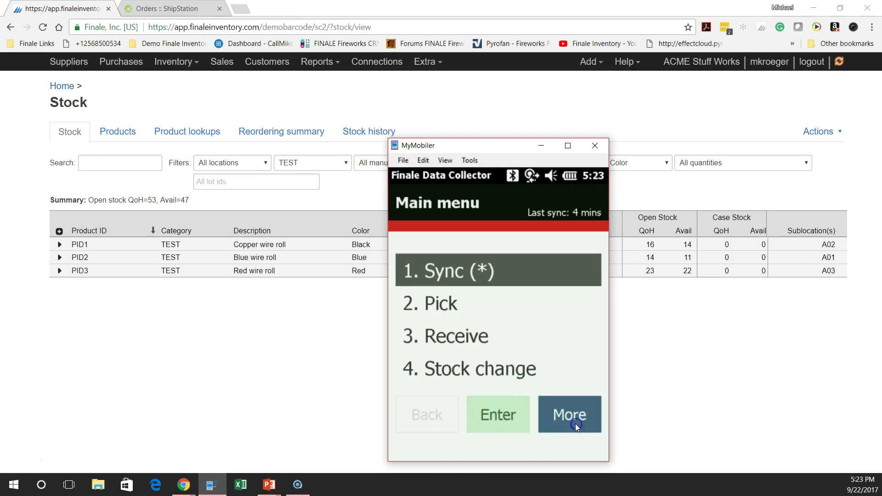
click(575, 423)
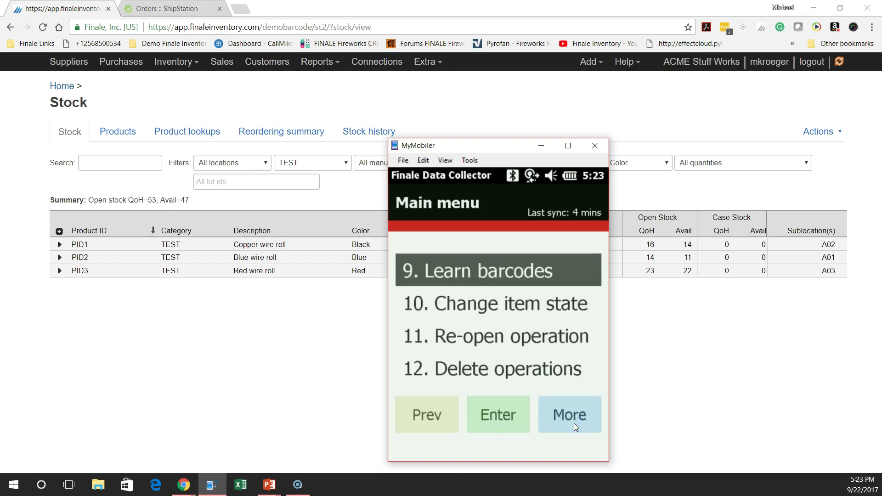
click(556, 373)
click(516, 414)
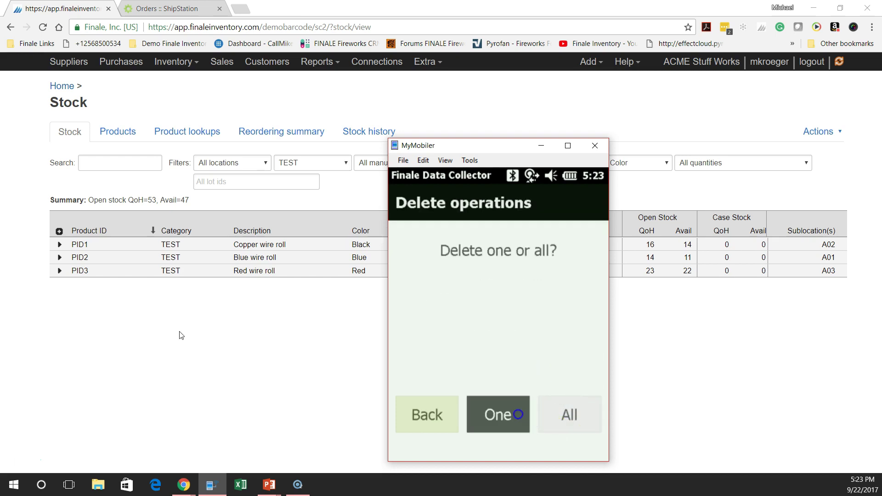
click(497, 316)
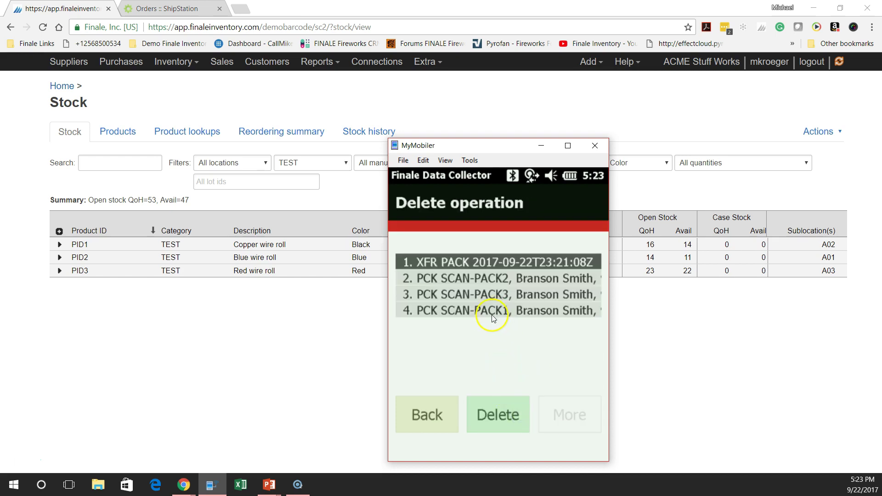
click(490, 283)
click(498, 412)
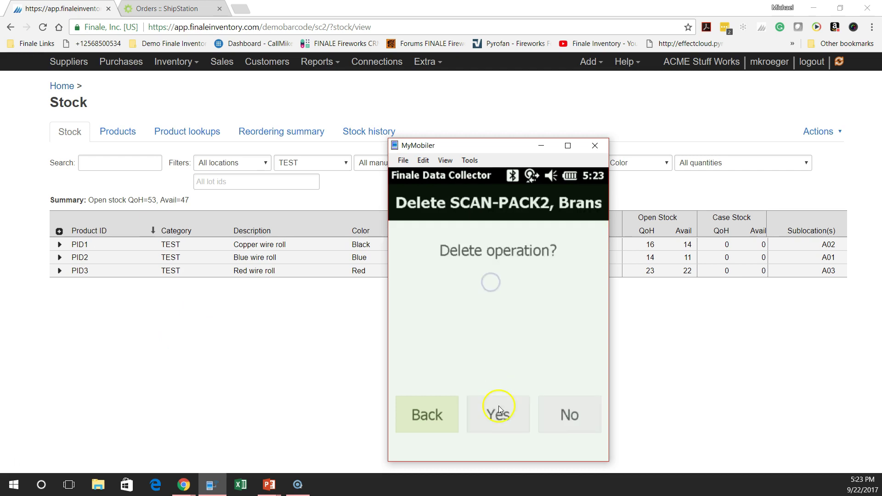
click(498, 422)
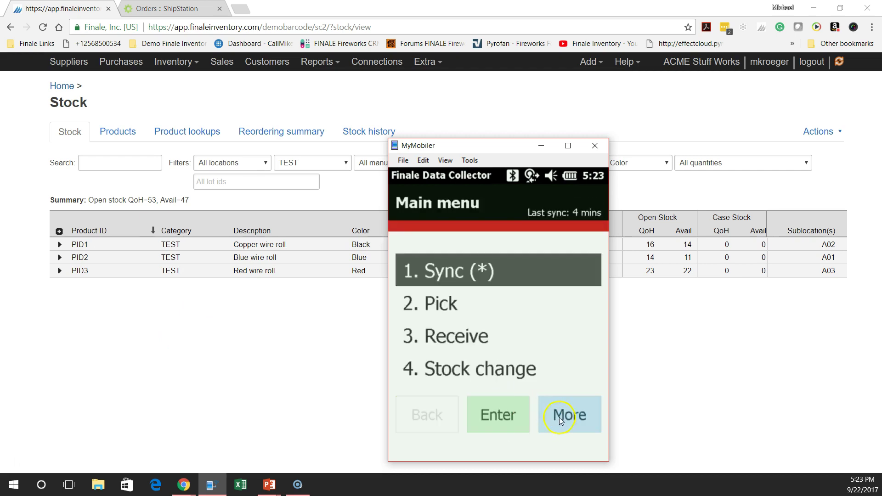
Delete the queued SCAN-PACK3 pack operation from the device
click(566, 416)
click(566, 416)
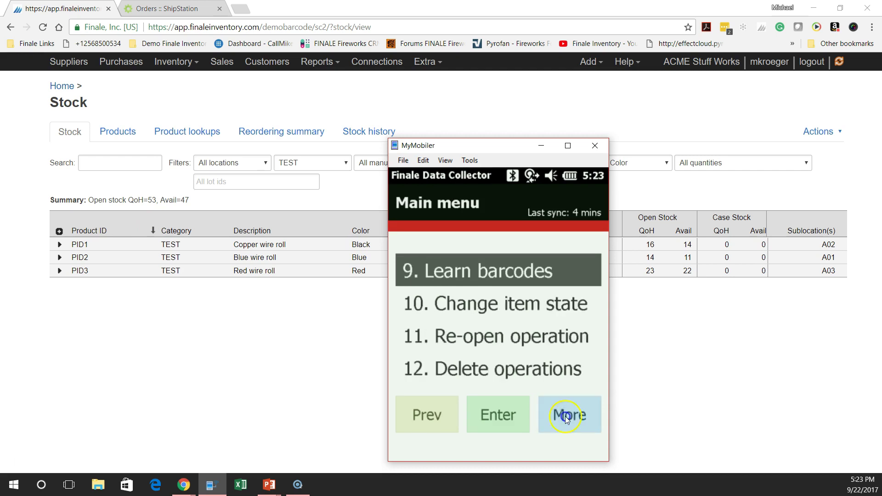
click(565, 416)
click(439, 406)
click(481, 370)
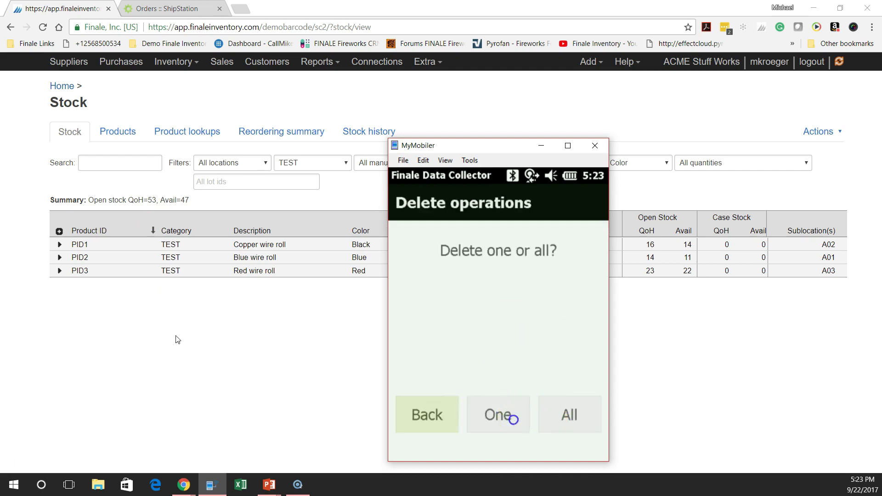
click(513, 420)
click(502, 278)
click(500, 414)
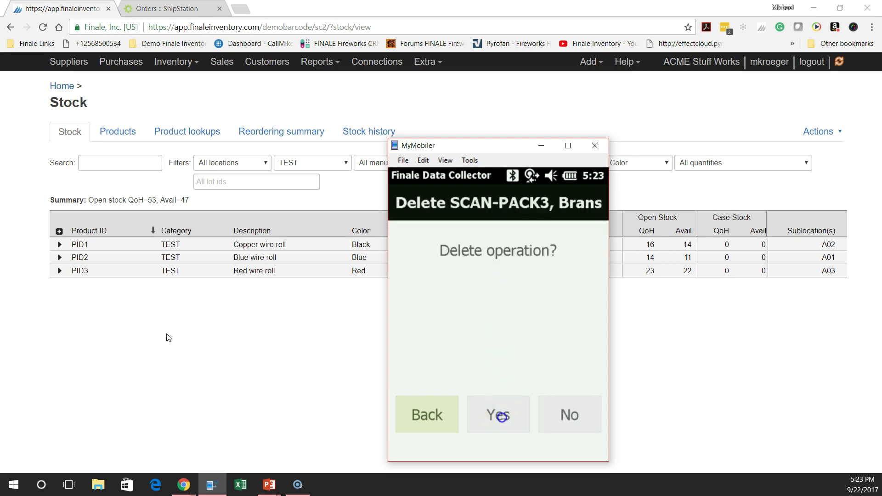
click(500, 418)
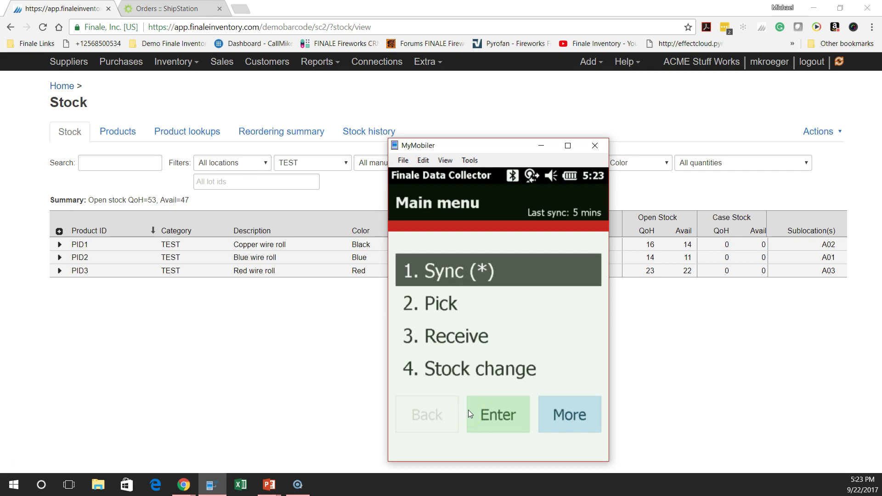
Delete the queued SCAN-PACK1 pack operation and return to the main menu
click(563, 420)
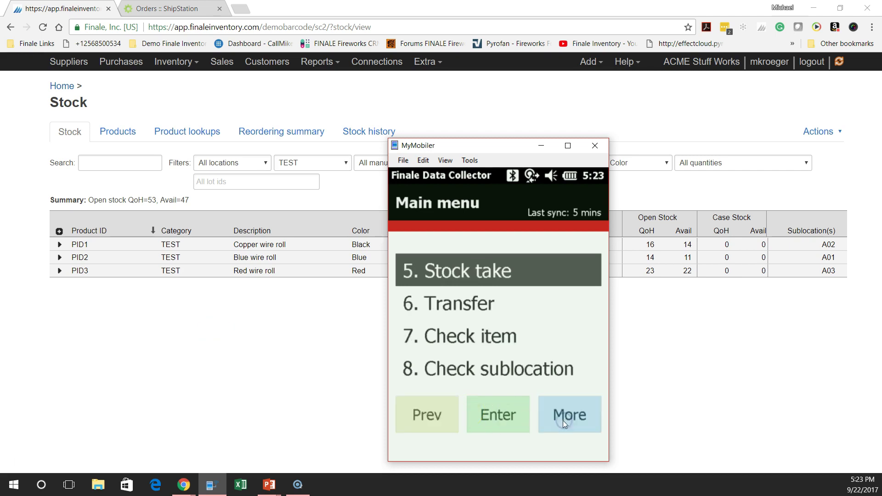
click(563, 421)
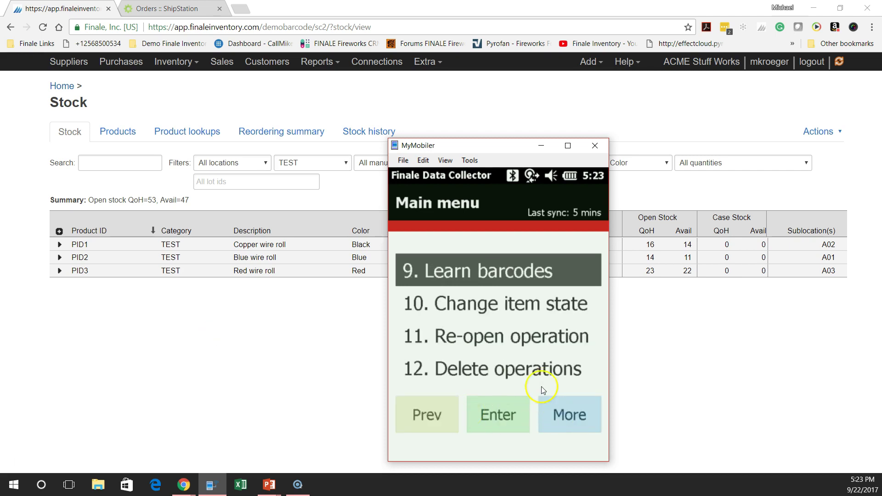
click(538, 373)
click(506, 415)
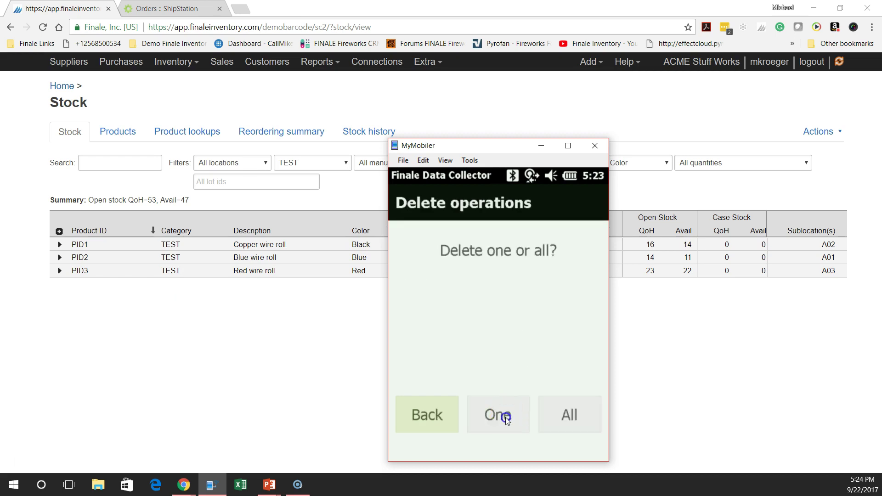
click(506, 417)
click(506, 278)
click(504, 416)
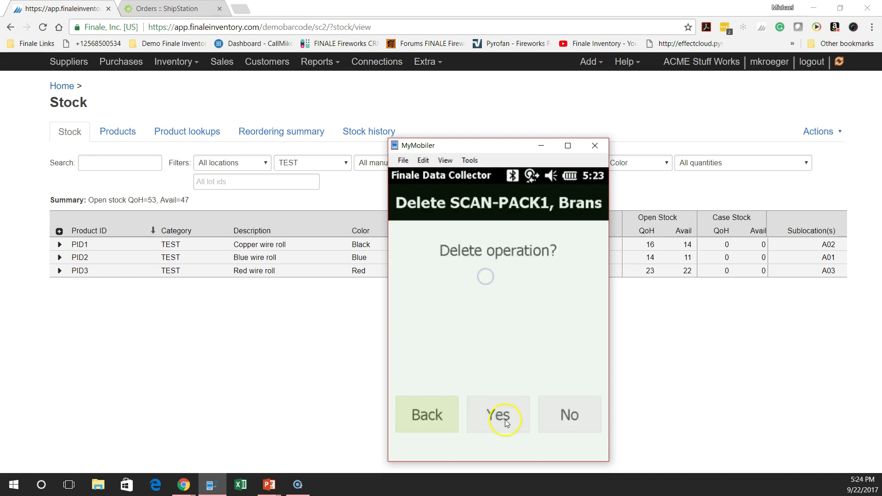
click(170, 339)
click(503, 425)
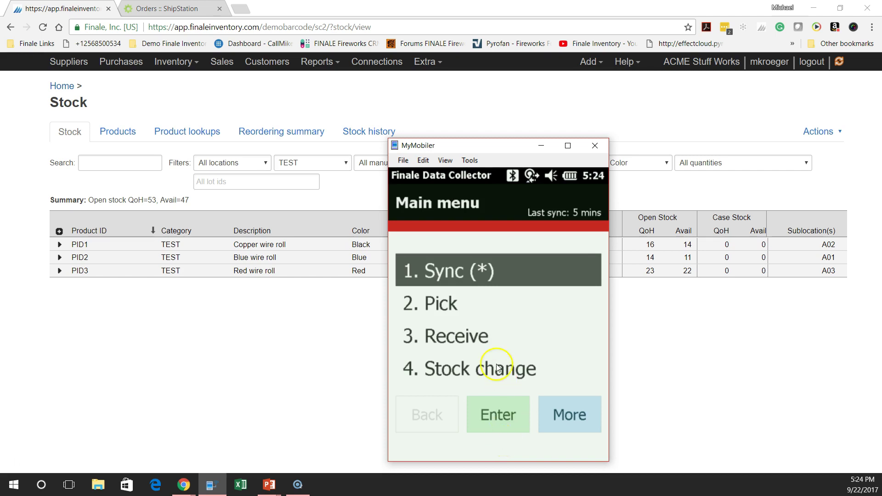
Go to Pick > Pick and pack > Packing > Scan packed orders, ready for an order ID from sublocation PACK
click(447, 312)
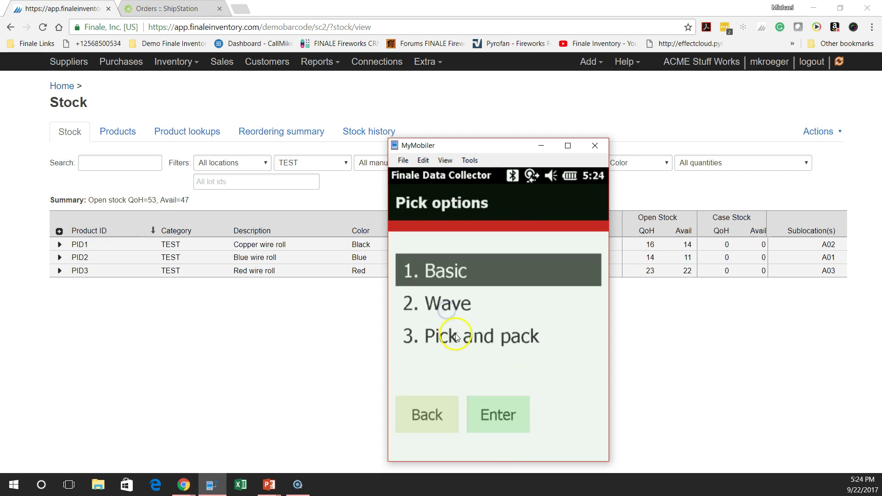
click(455, 336)
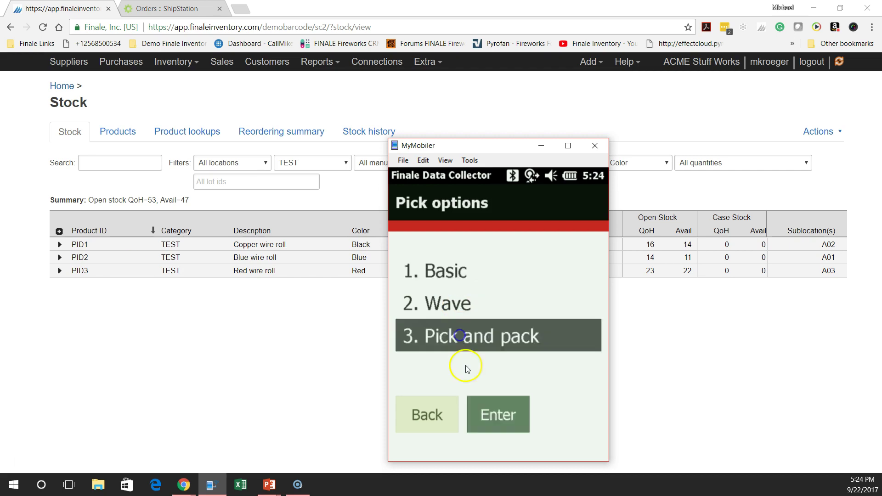
click(476, 302)
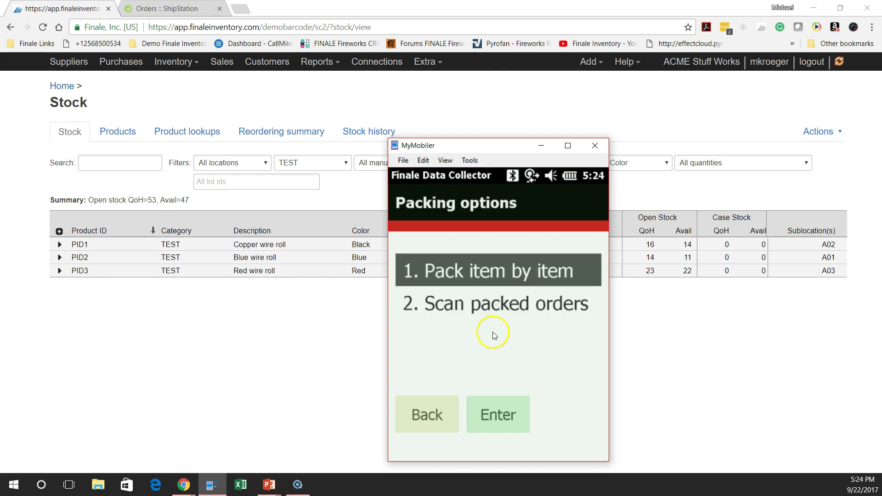
click(489, 304)
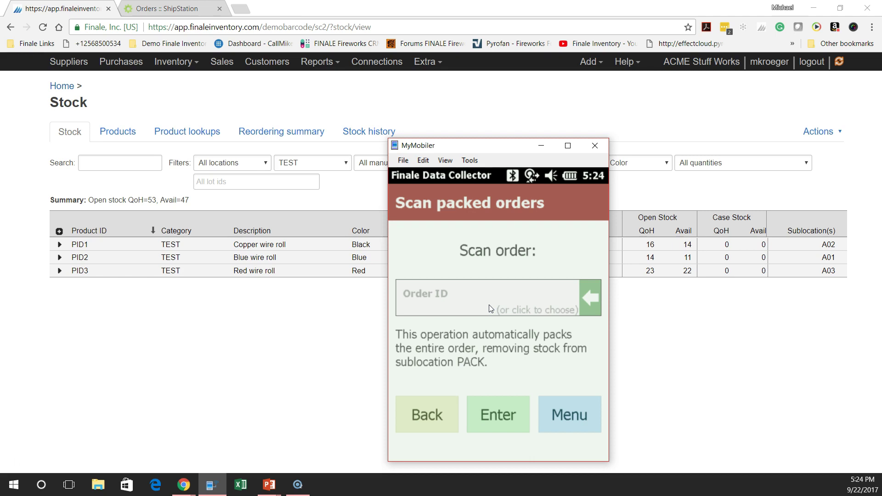
Enter order IDs SCAN-PACK2, SCAN-PACK1 and SCAN-PACK3 in the Order ID field, each confirmed with Enter
click(322, 383)
text(SCAN-PACK2)
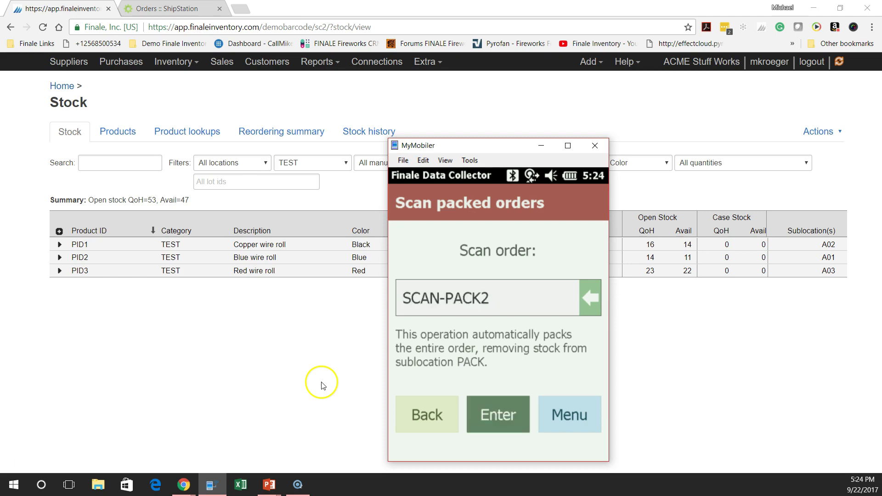
key(Return)
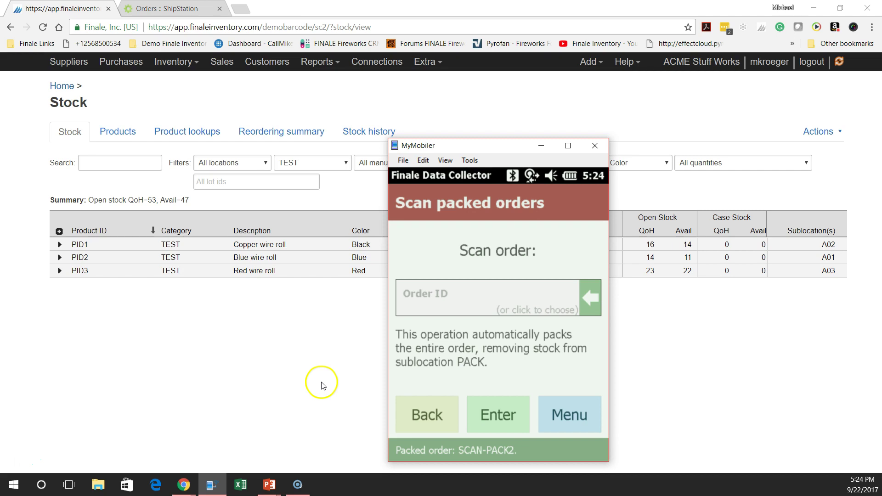
text(SCAN-PACK1)
key(Return)
text(SCAN-PACK3)
key(Return)
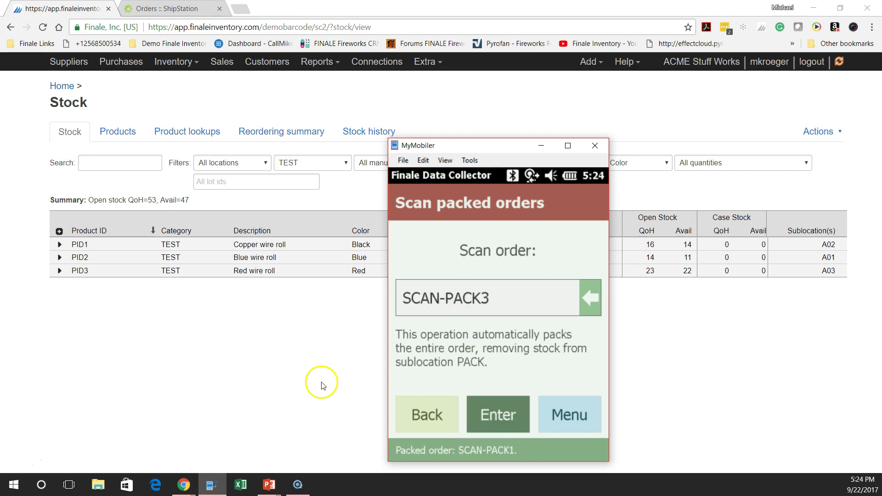